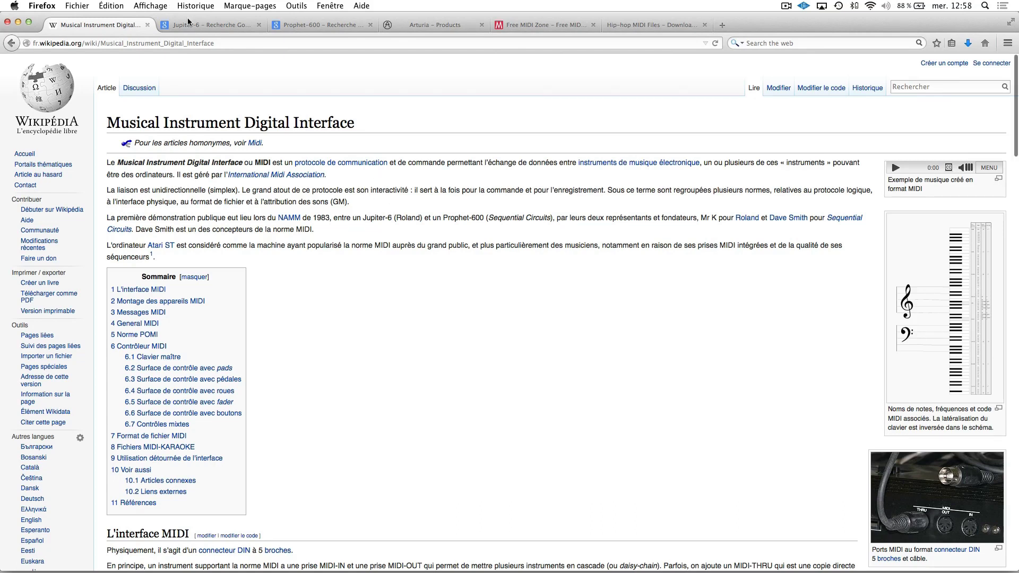
Look over the Wikipedia MIDI article, the Jupiter-6 and Prophet-600 image results, and the Arturia products page.
{"action": "left_click", "coordinate": [203, 26]}
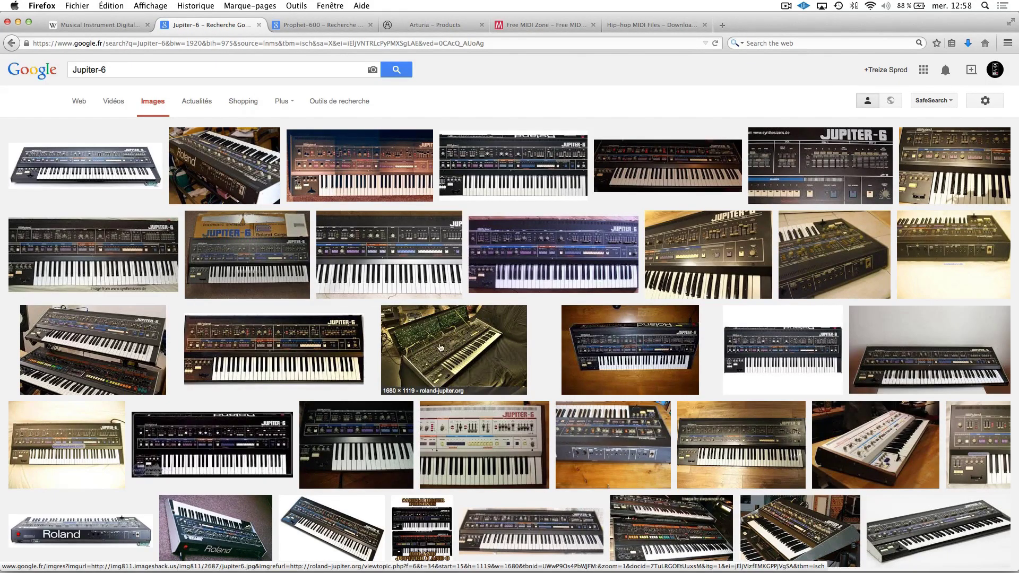
{"action": "left_click", "coordinate": [96, 26]}
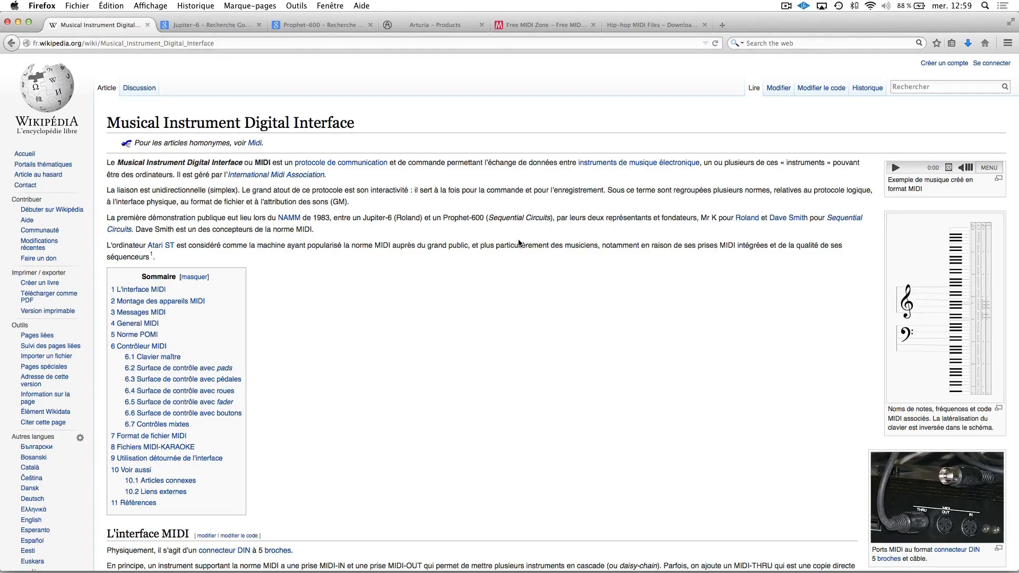
{"action": "left_click", "coordinate": [336, 26]}
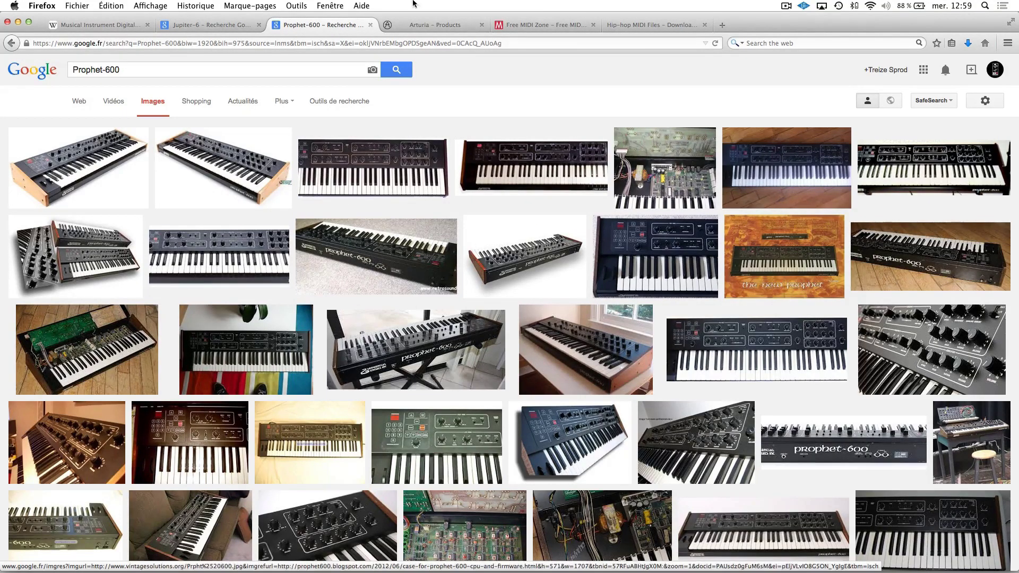
{"action": "left_click", "coordinate": [429, 29]}
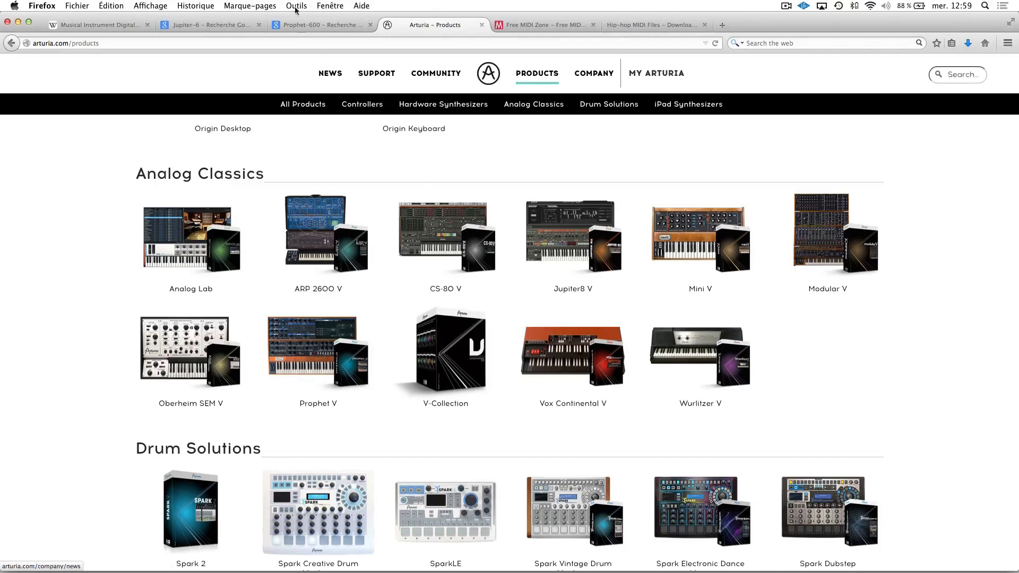
{"action": "left_click", "coordinate": [223, 23]}
{"action": "left_click", "coordinate": [321, 27]}
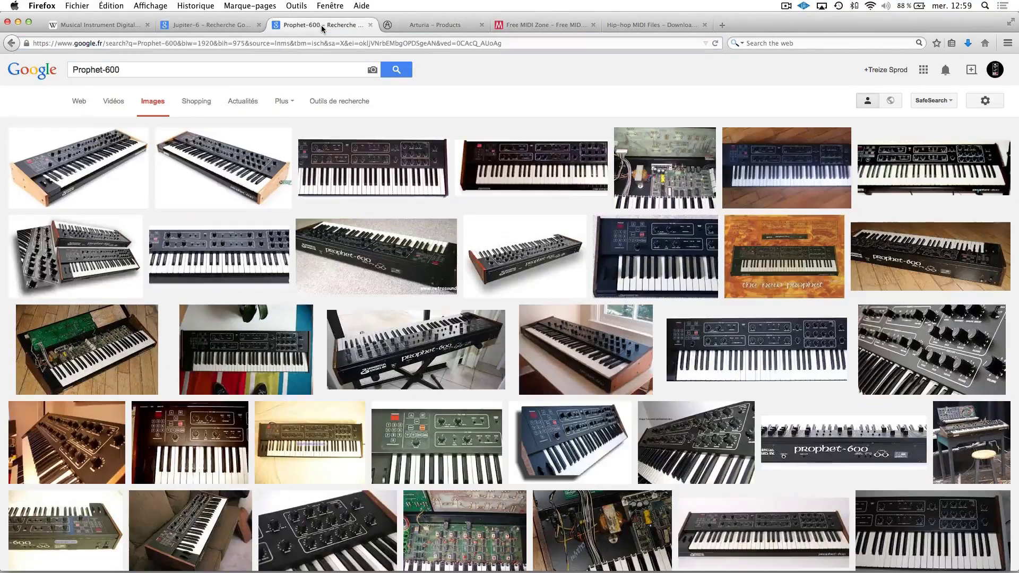
{"action": "left_click", "coordinate": [126, 27]}
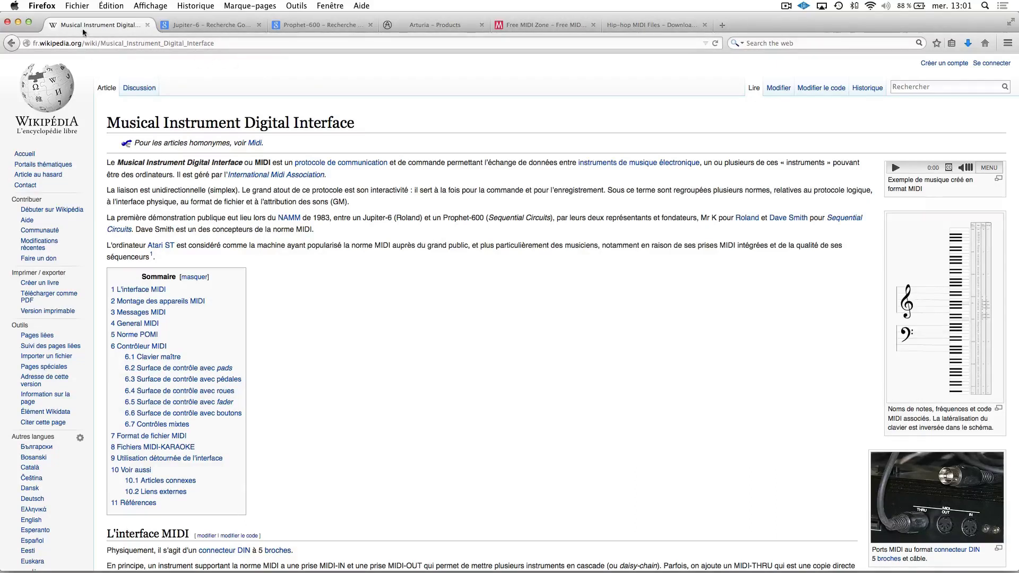
Close the Wikipedia article and the Jupiter-6 and Prophet-600 image result pages.
{"action": "left_click", "coordinate": [215, 26]}
{"action": "left_click", "coordinate": [148, 25]}
{"action": "left_click", "coordinate": [148, 26]}
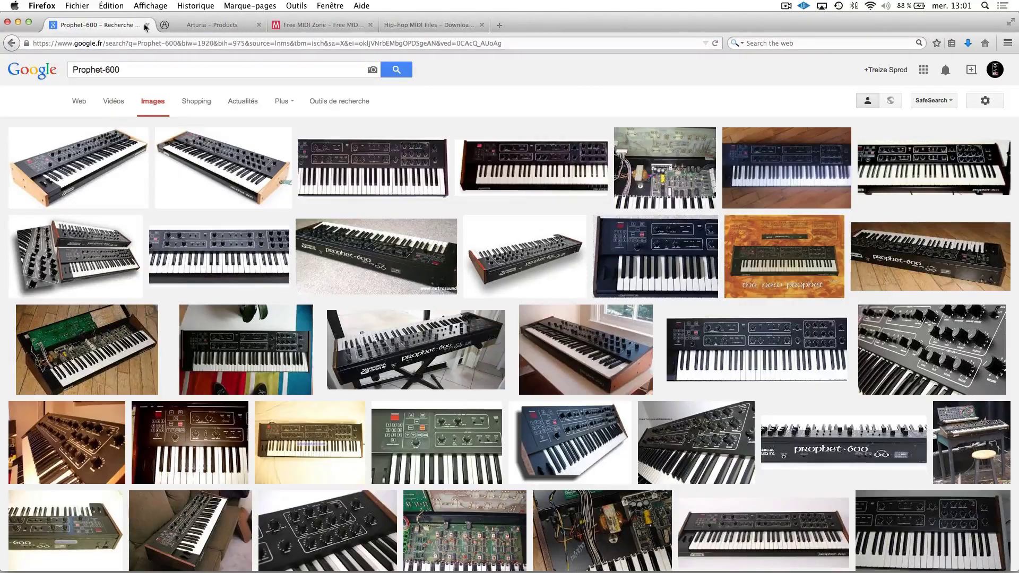
{"action": "left_click", "coordinate": [148, 25]}
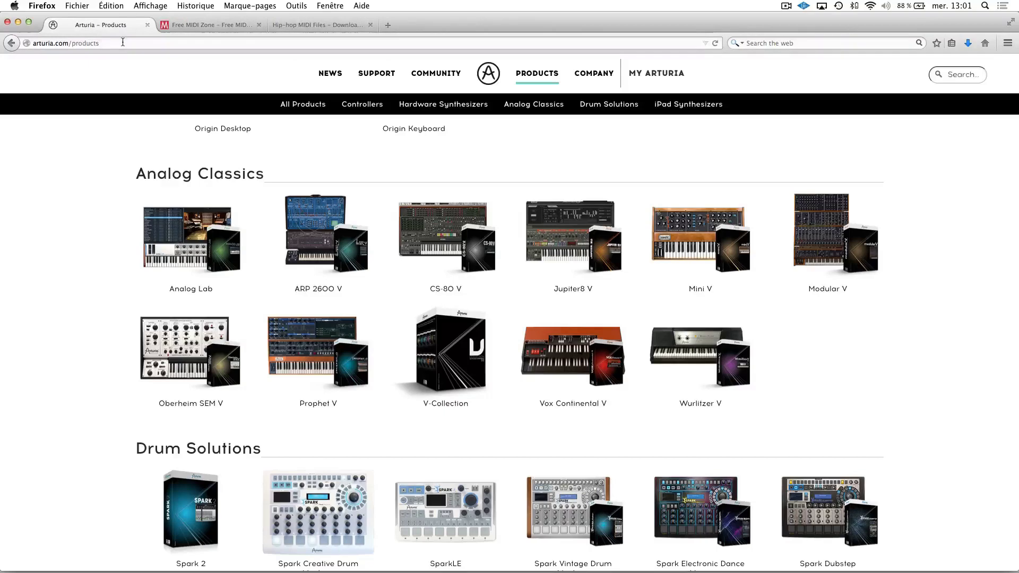
Load google.fr in place of the Arturia page and search for "midi files".
{"action": "left_click", "coordinate": [123, 42]}
{"action": "type", "text": "google.fr/"}
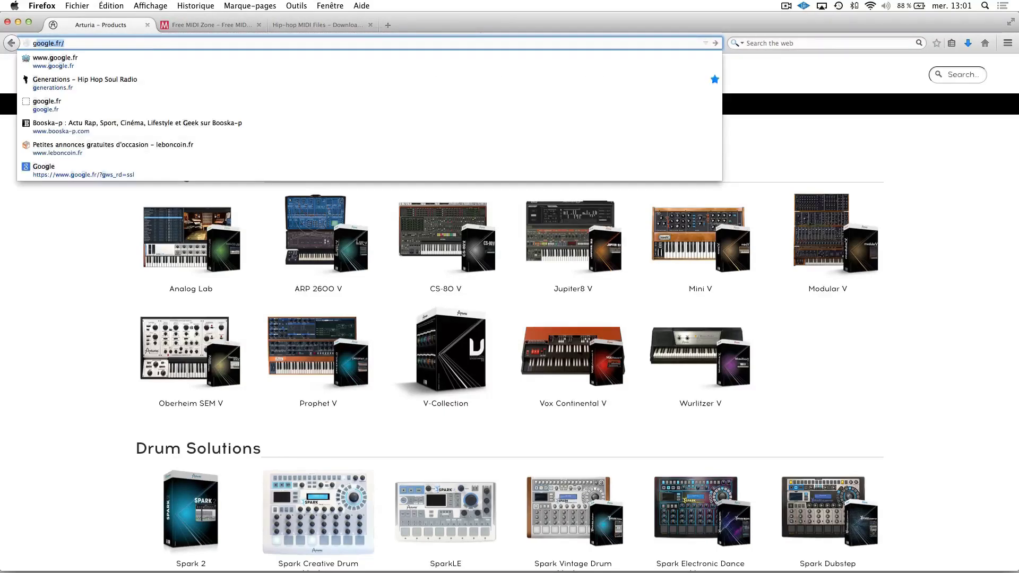
{"action": "key", "text": "Return"}
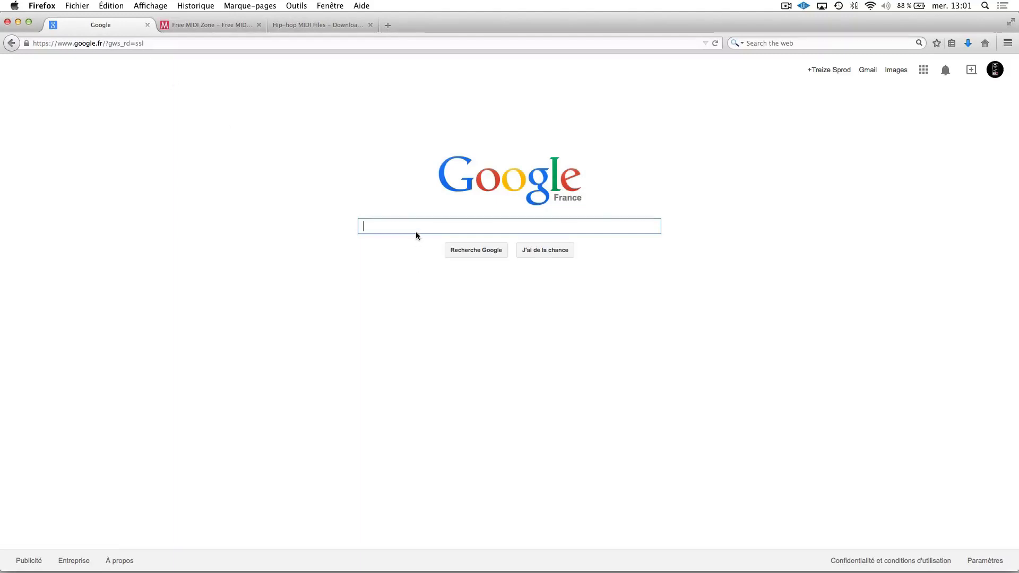
{"action": "type", "text": "mi"}
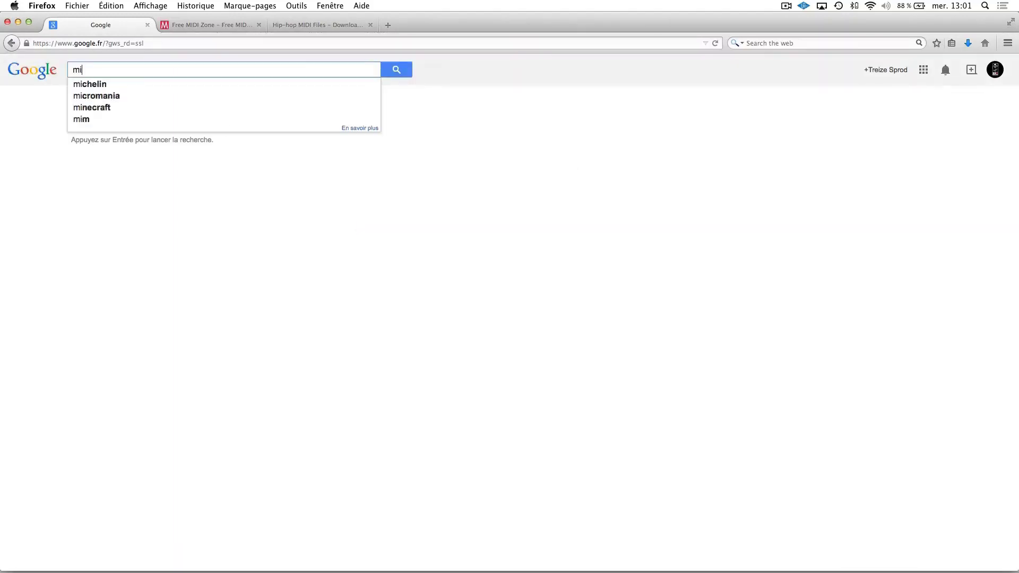
{"action": "type", "text": "di fi"}
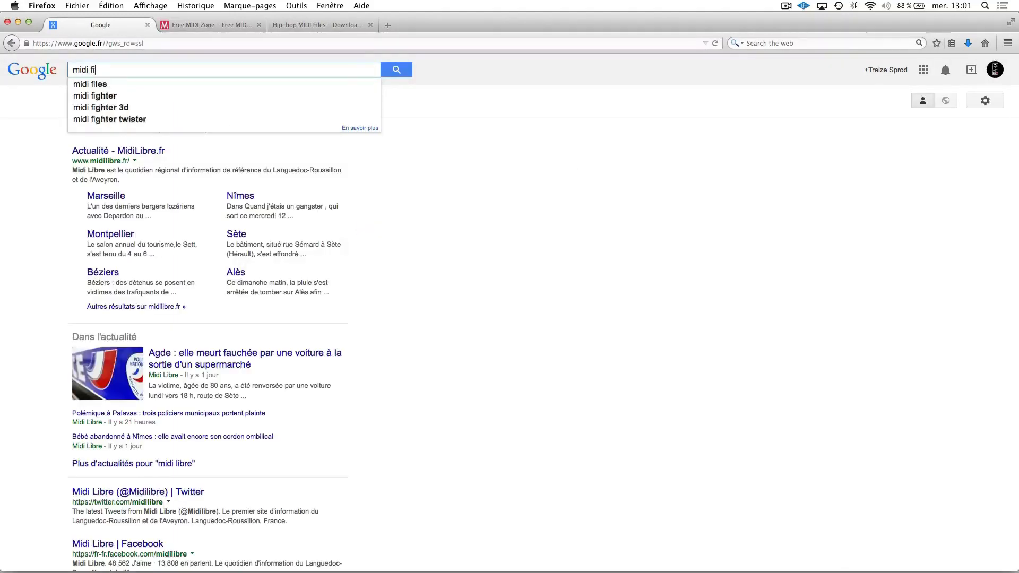
{"action": "type", "text": "les"}
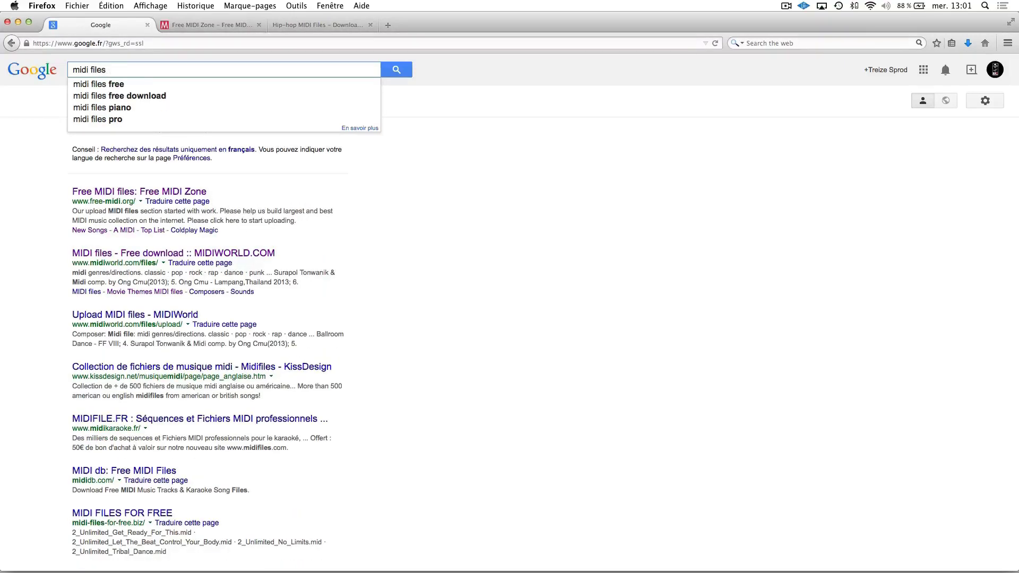
{"action": "key", "text": "Return"}
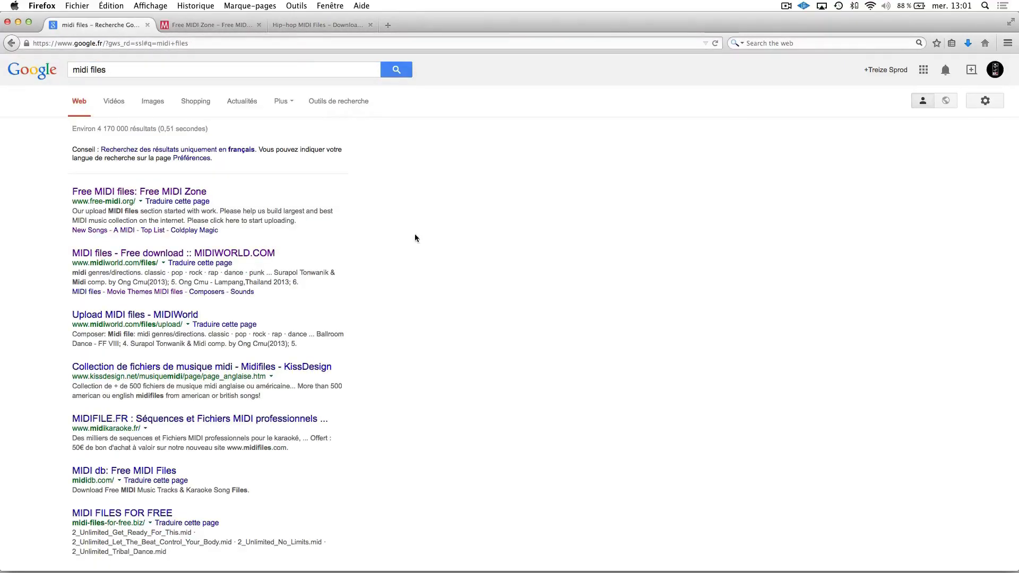
Open the Taylor Swift "Shake it off" page on free-midi.org and request its MIDI file download.
{"action": "left_click", "coordinate": [168, 197]}
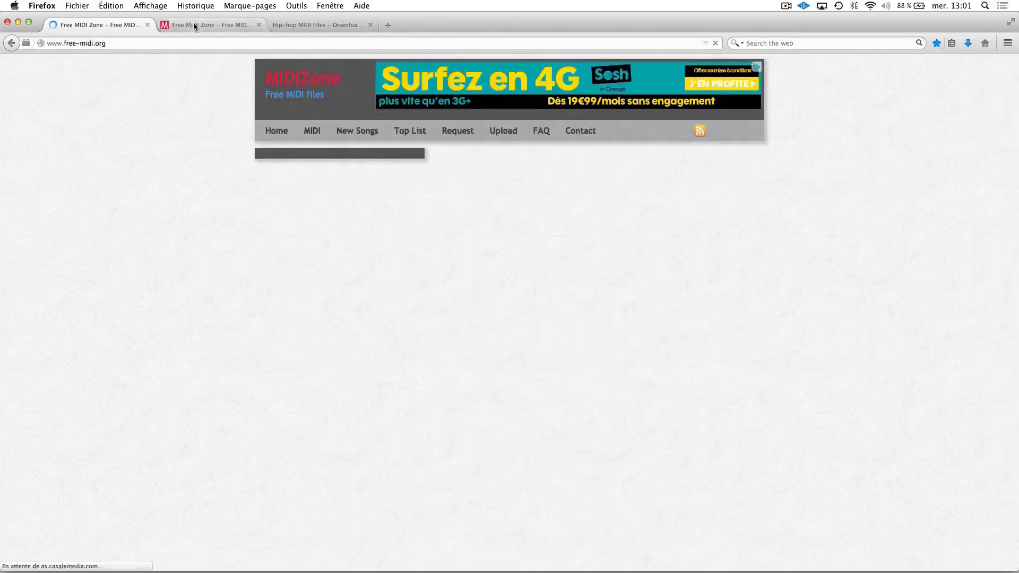
{"action": "left_click", "coordinate": [193, 23]}
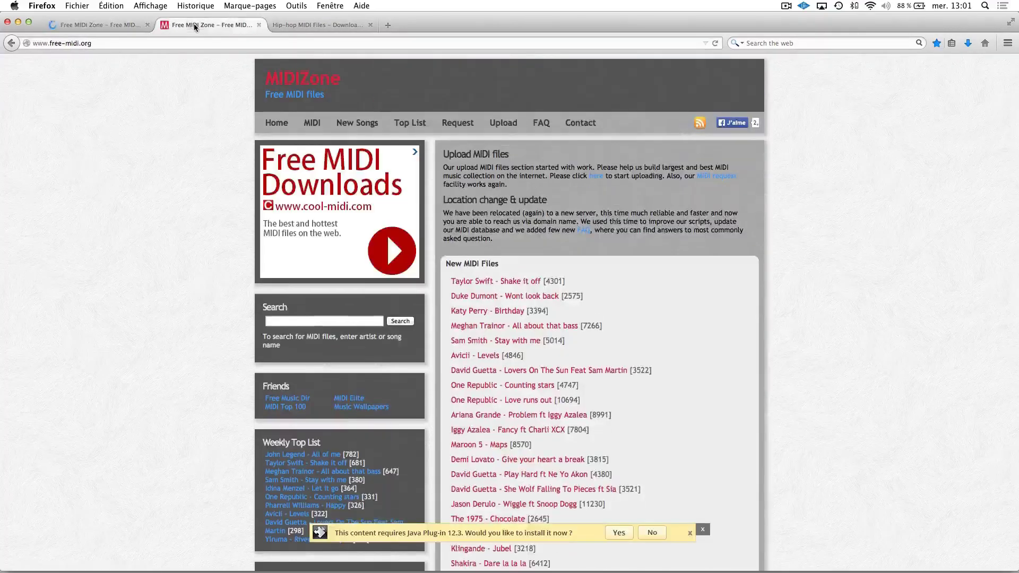
{"action": "left_click", "coordinate": [507, 285]}
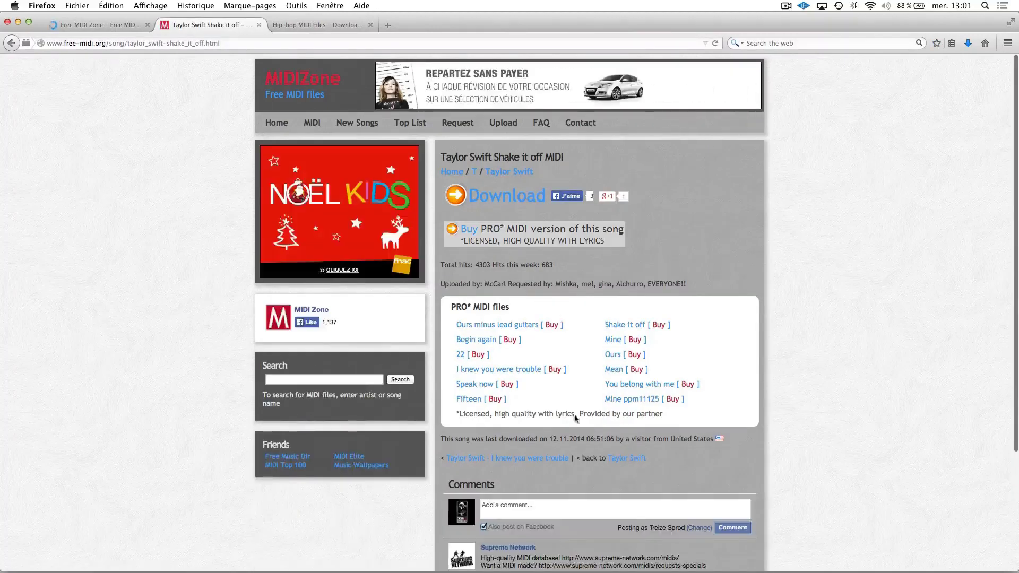
{"action": "left_click", "coordinate": [543, 203]}
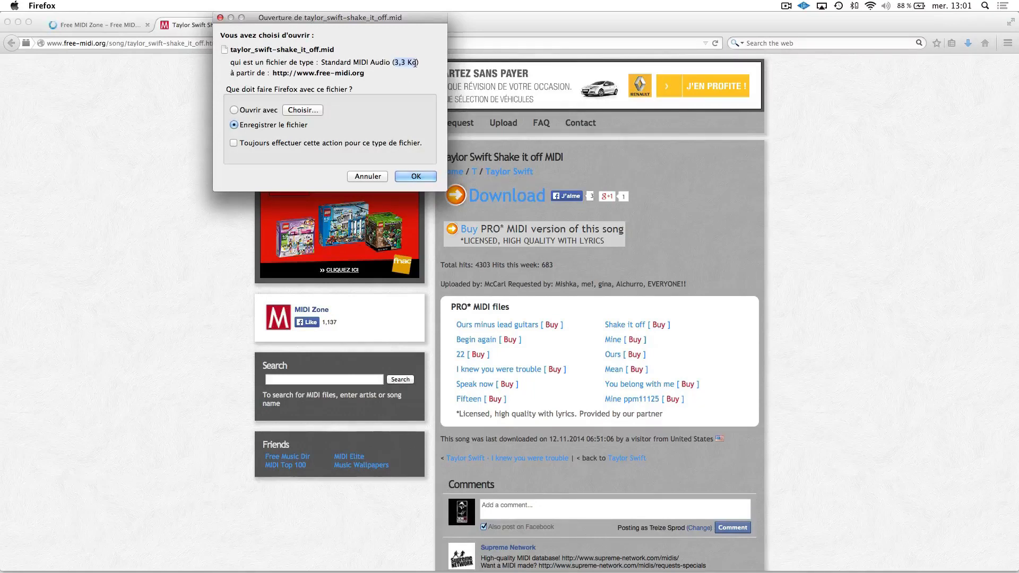
{"action": "left_click", "coordinate": [415, 176]}
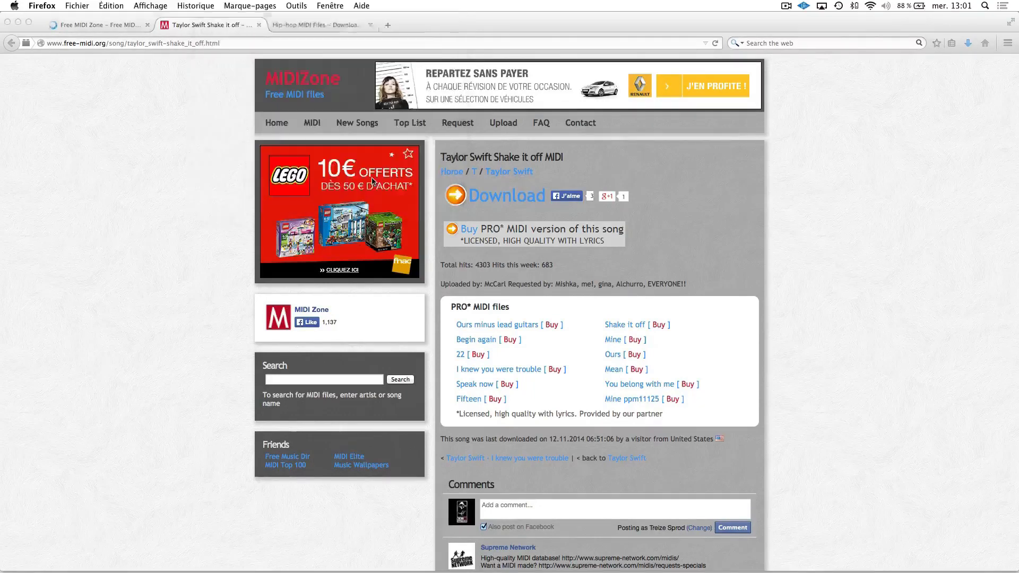
Minimize the browser window and switch to Ableton Live.
{"action": "left_click", "coordinate": [19, 23]}
{"action": "mouse_move", "coordinate": [642, 565]}
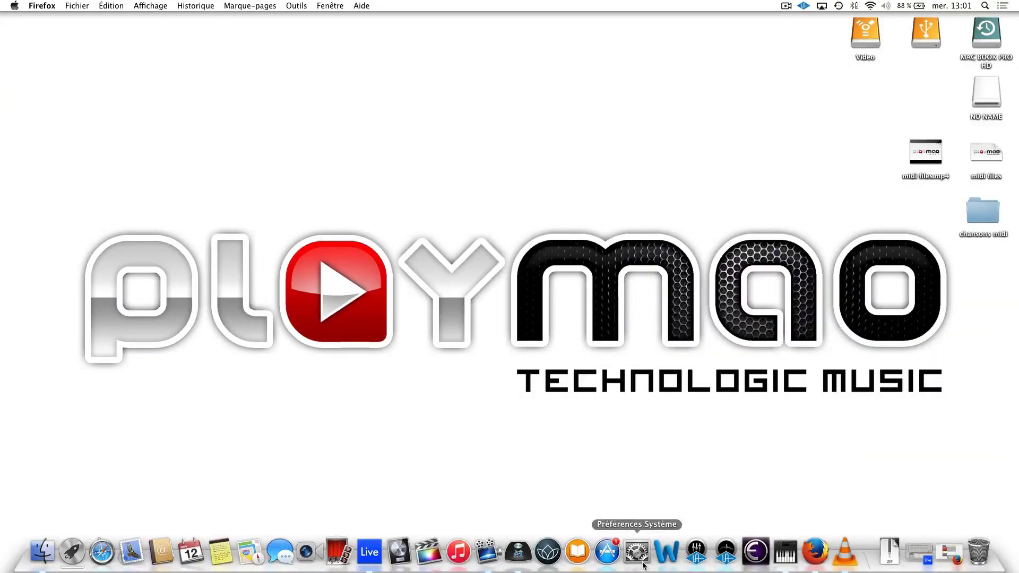
{"action": "left_click", "coordinate": [370, 553]}
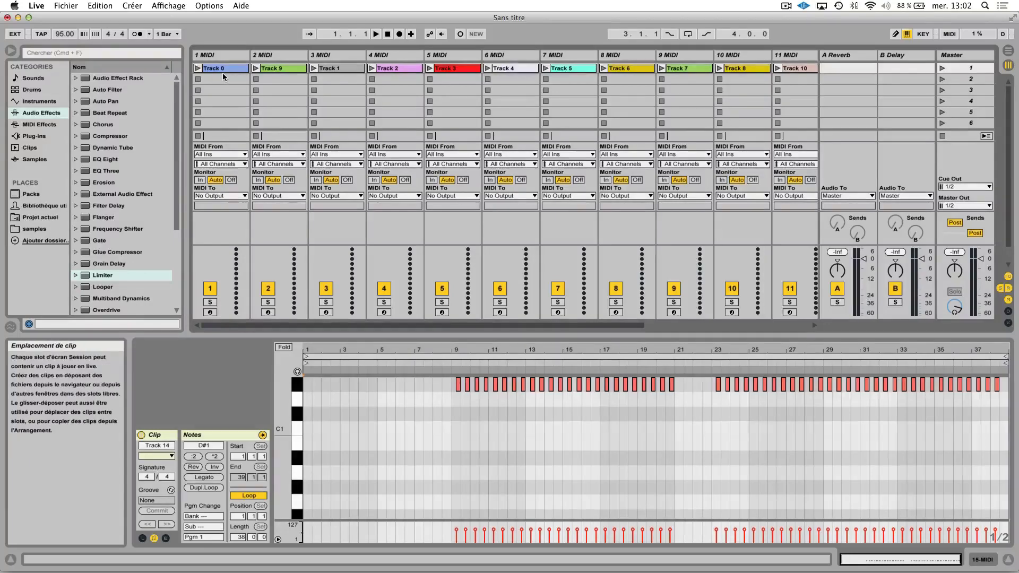
Delete every MIDI track from the Live set except the first one.
{"action": "scroll", "coordinate": [223, 76], "scroll_direction": "down", "scroll_amount": 2}
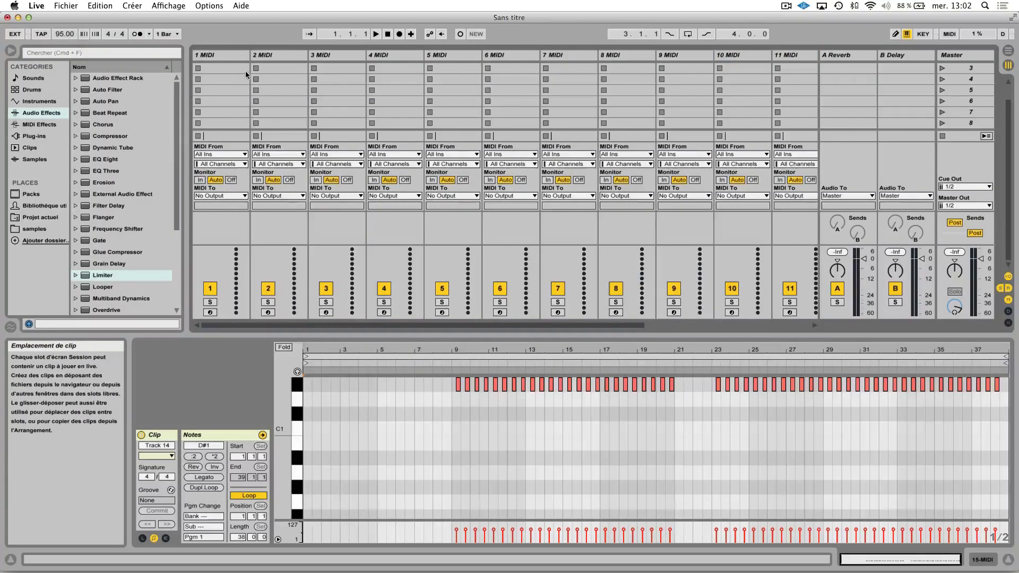
{"action": "left_click", "coordinate": [230, 54]}
{"action": "scroll", "coordinate": [259, 59], "scroll_direction": "right", "scroll_amount": 5}
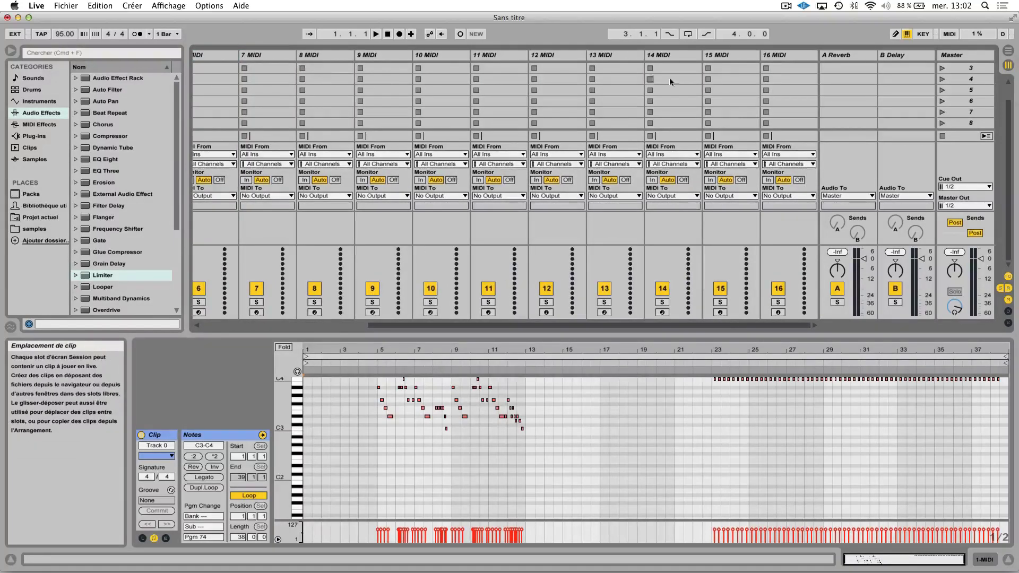
{"action": "left_click", "coordinate": [787, 55], "text": "shift"}
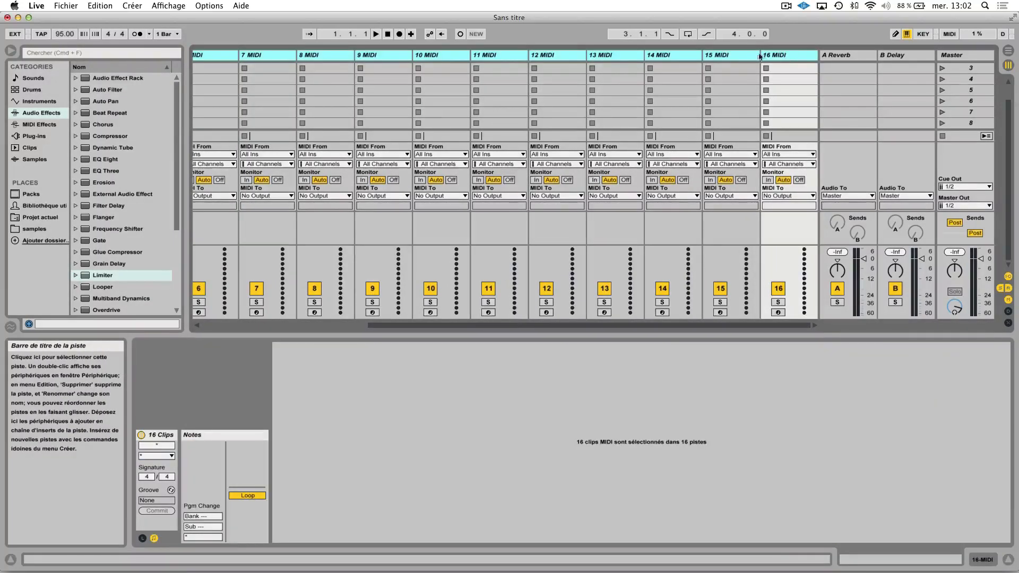
{"action": "mouse_move", "coordinate": [6, 559]}
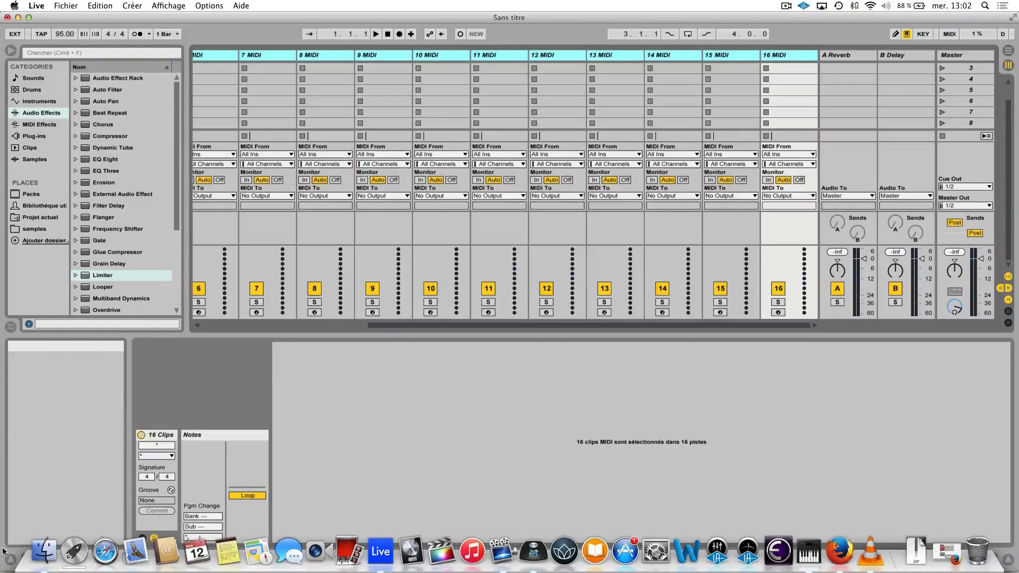
{"action": "left_click", "coordinate": [554, 55]}
{"action": "scroll", "coordinate": [553, 53], "scroll_direction": "left", "scroll_amount": 3}
{"action": "key", "text": "BackSpace"}
{"action": "key", "text": "BackSpace"}
{"action": "key", "text": "BackSpace"}
{"action": "key", "text": "BackSpace"}
{"action": "key", "text": "BackSpace"}
{"action": "key", "text": "BackSpace"}
{"action": "key", "text": "BackSpace"}
{"action": "key", "text": "BackSpace"}
{"action": "key", "text": "BackSpace"}
{"action": "mouse_move", "coordinate": [63, 554]}
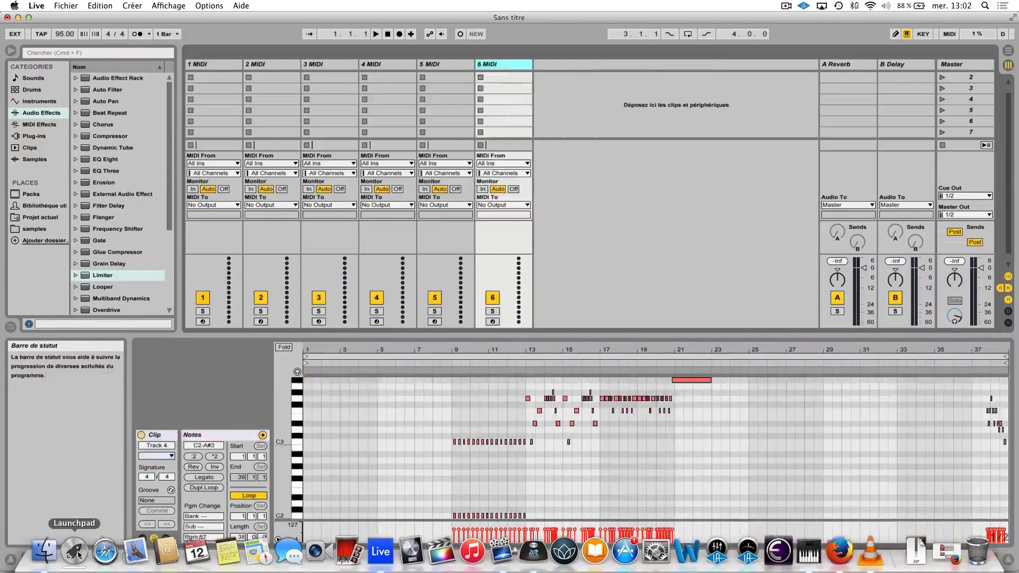
{"action": "key", "text": "BackSpace"}
{"action": "key", "text": "BackSpace"}
{"action": "key", "text": "BackSpace"}
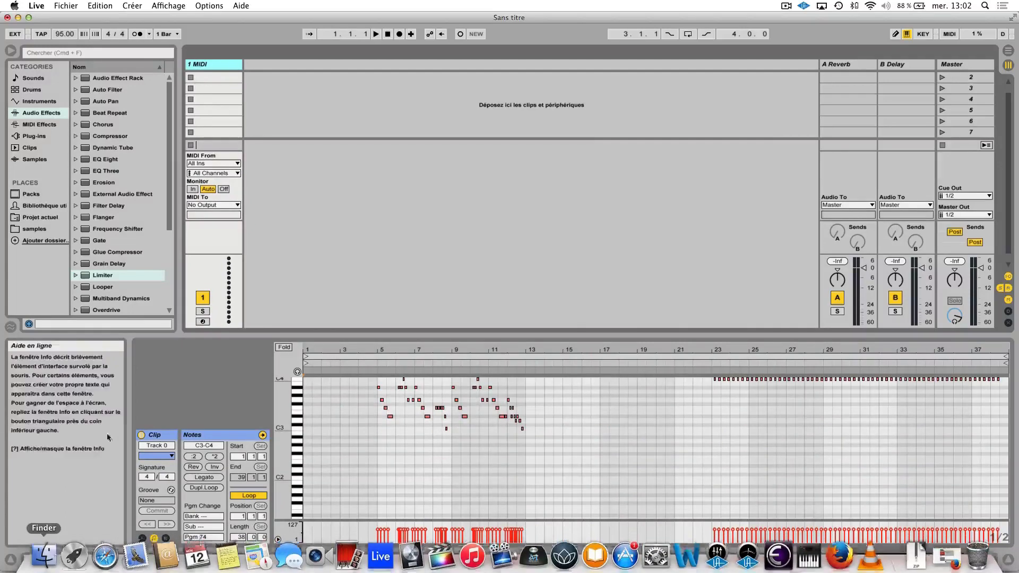
From the "chansons midi" folder on the desktop in Finder, import the iggy_azalea-fancy MIDI file into Live as separate new tracks.
{"action": "left_click", "coordinate": [45, 564]}
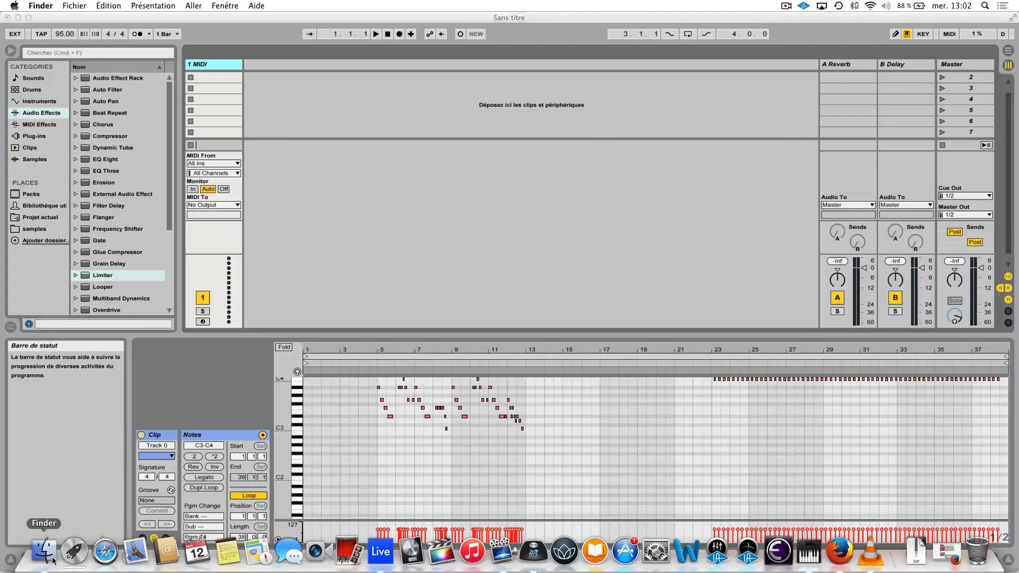
{"action": "left_click", "coordinate": [291, 119]}
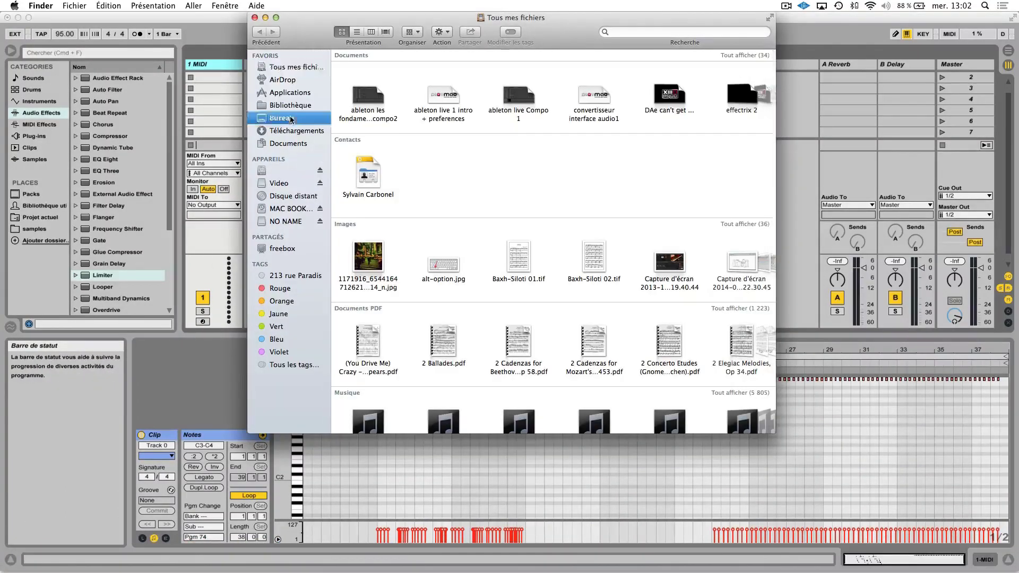
{"action": "double_click", "coordinate": [381, 75]}
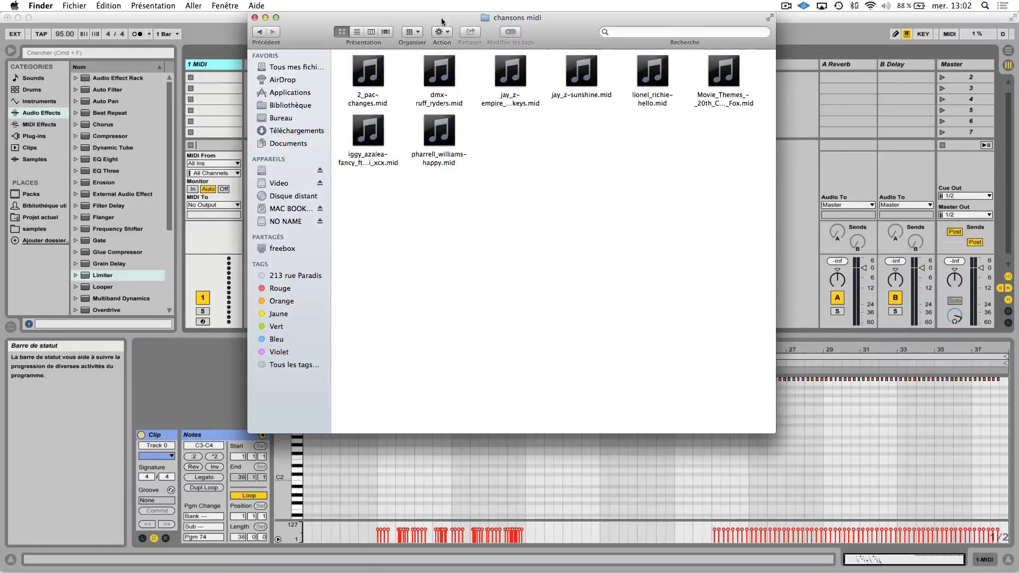
{"action": "left_click_drag", "start_coordinate": [442, 22], "coordinate": [669, 171]}
{"action": "left_click_drag", "start_coordinate": [608, 297], "coordinate": [271, 81]}
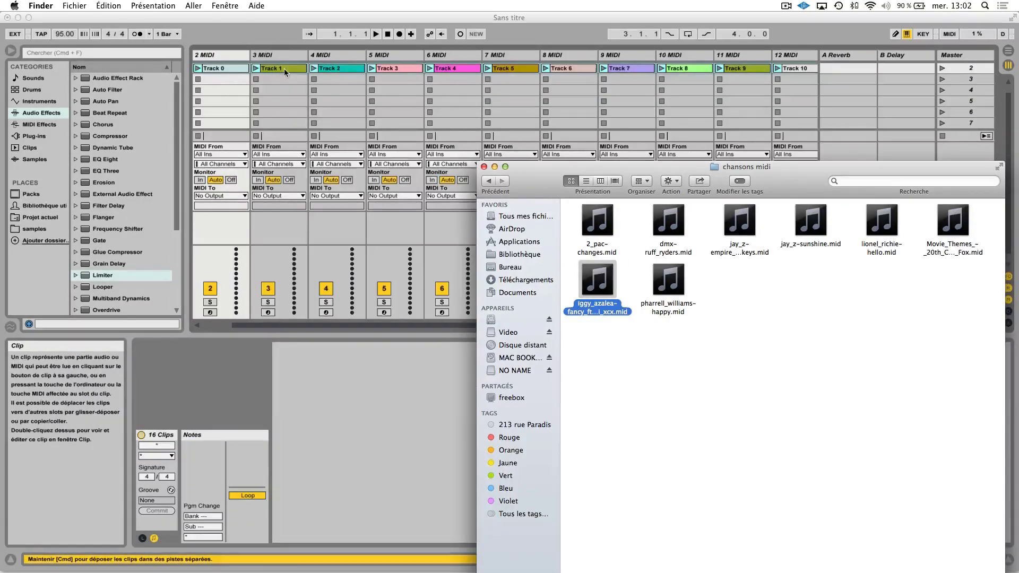
Delete the imported MIDI track that holds the Track 0 clip.
{"action": "left_click", "coordinate": [227, 69]}
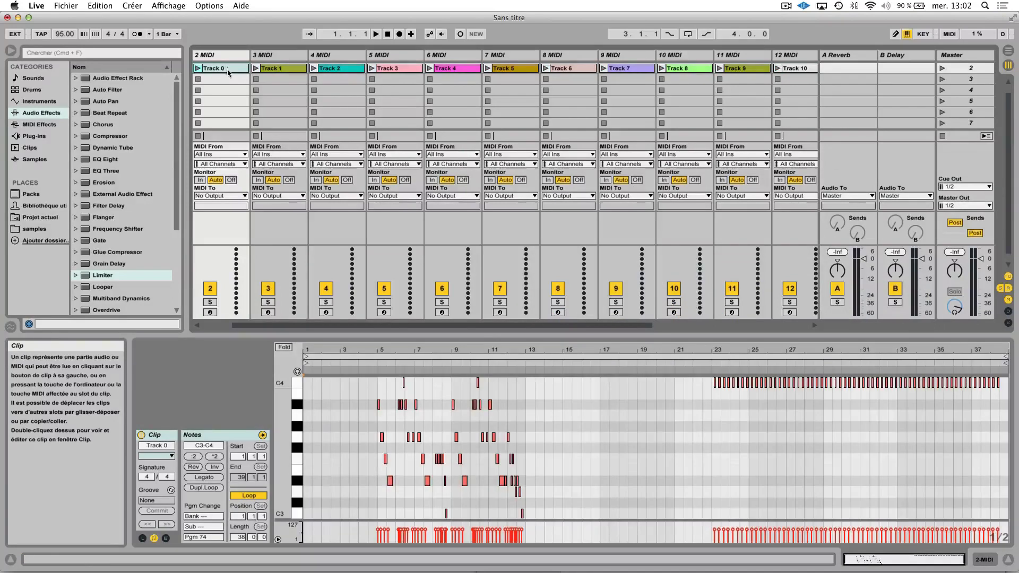
{"action": "left_click", "coordinate": [228, 56]}
{"action": "key", "text": "Delete"}
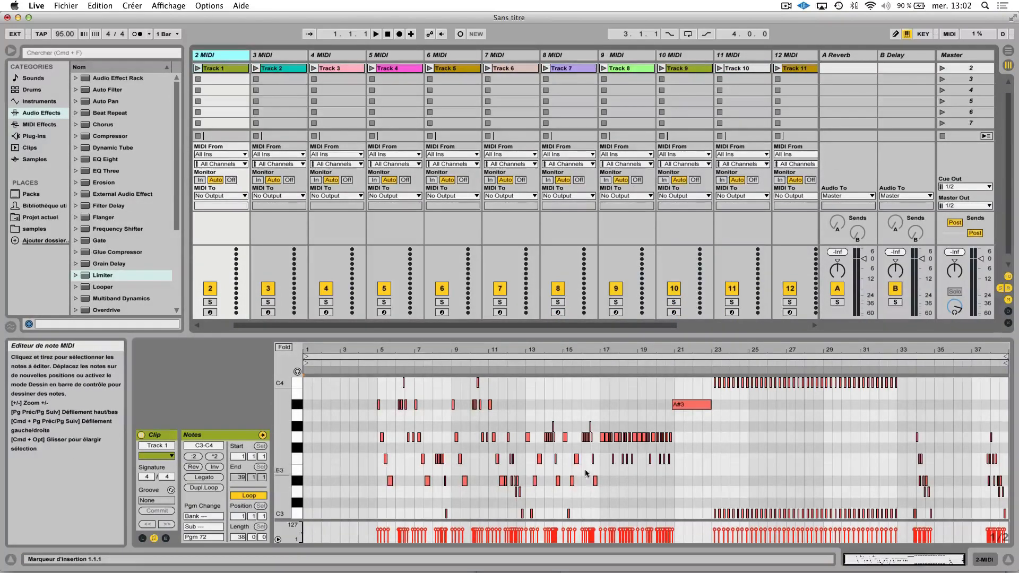
Move the MIDI track holding the Track 10 clip directly after the track holding Track 1.
{"action": "left_click", "coordinate": [733, 68]}
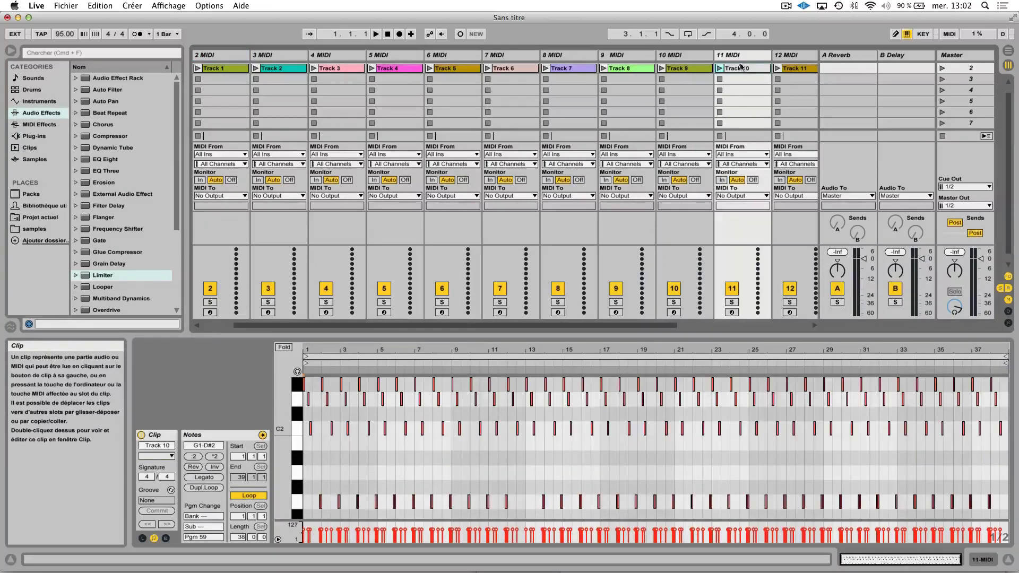
{"action": "left_click_drag", "start_coordinate": [732, 61], "coordinate": [268, 57]}
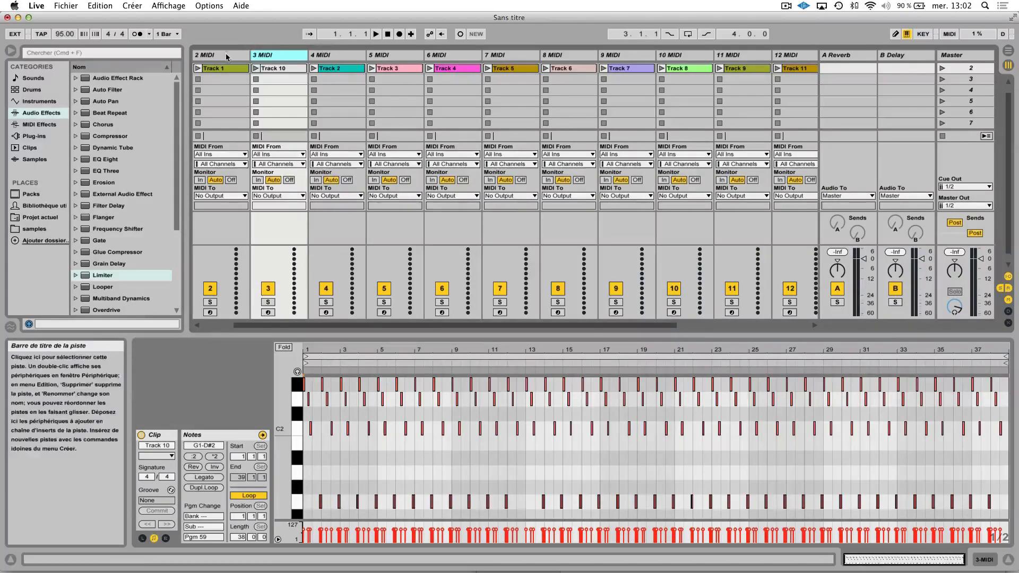
Play scene 2, and load the reFX Nexus 2 Audio Unit onto the track holding the Track 1 clip.
{"action": "left_click", "coordinate": [945, 68]}
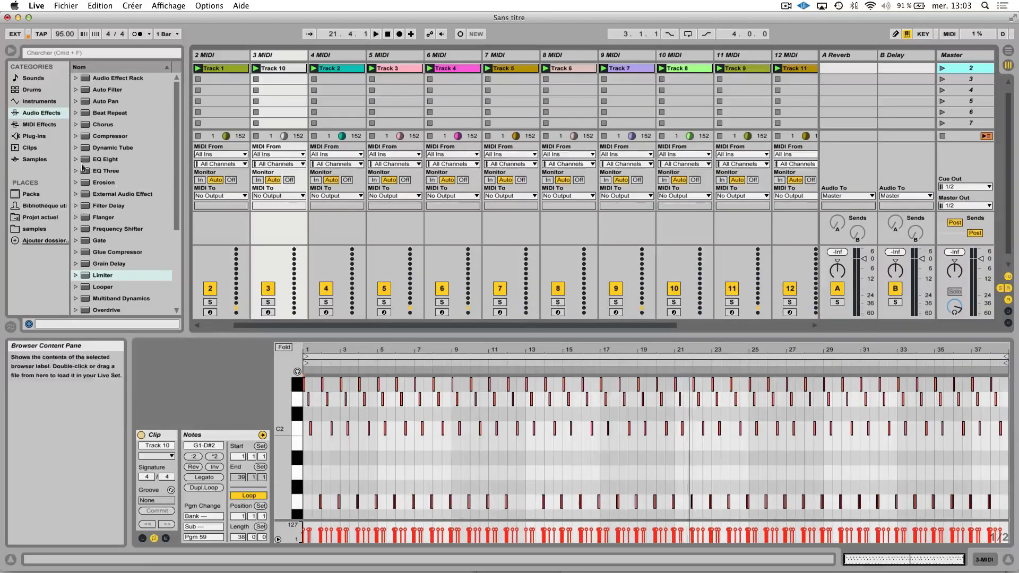
{"action": "left_click", "coordinate": [33, 136]}
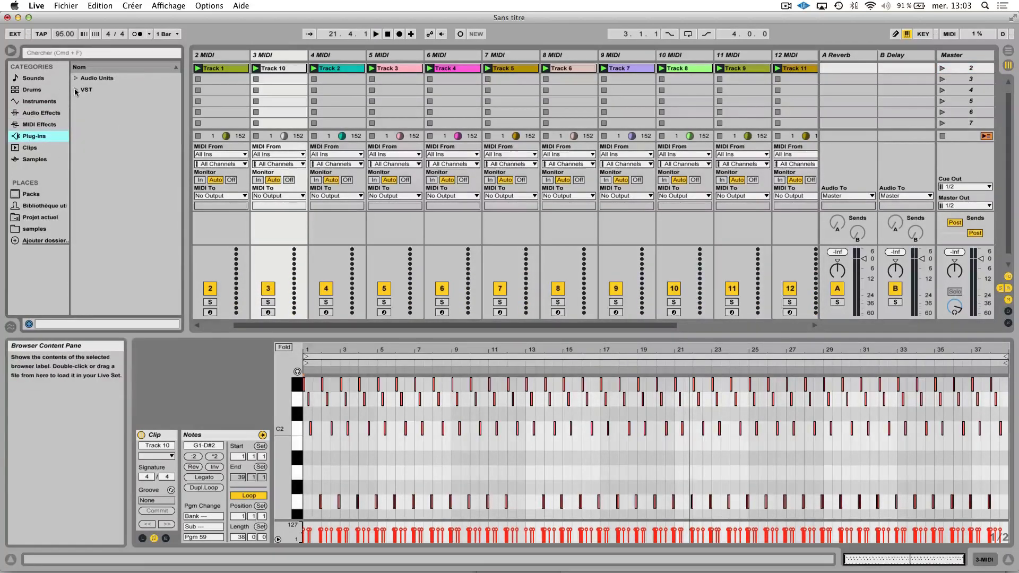
{"action": "left_click", "coordinate": [39, 101]}
{"action": "left_click", "coordinate": [75, 113]}
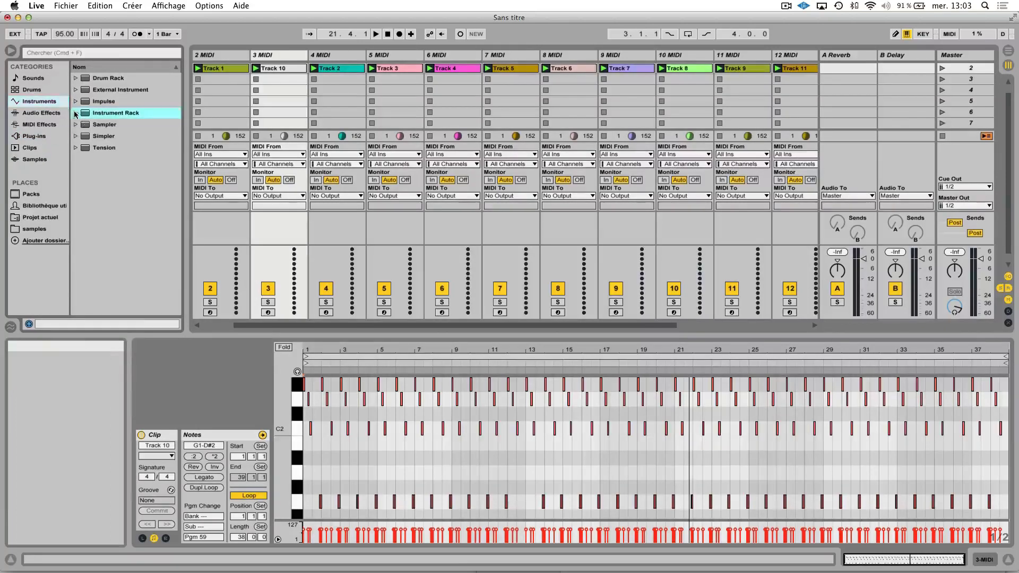
{"action": "left_click", "coordinate": [37, 136]}
{"action": "left_click", "coordinate": [77, 78]}
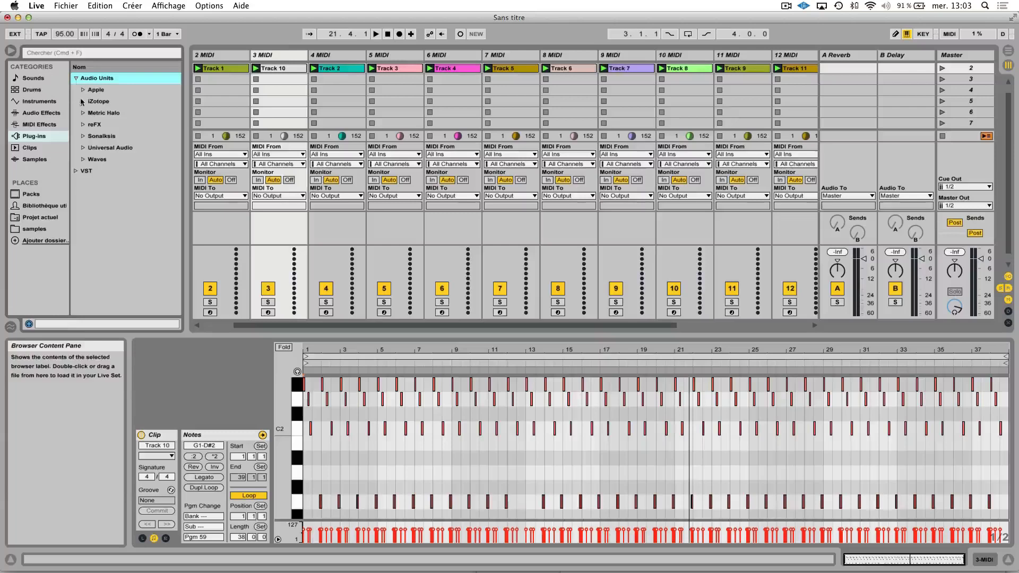
{"action": "left_click", "coordinate": [82, 123]}
{"action": "left_click_drag", "start_coordinate": [103, 136], "coordinate": [223, 60]}
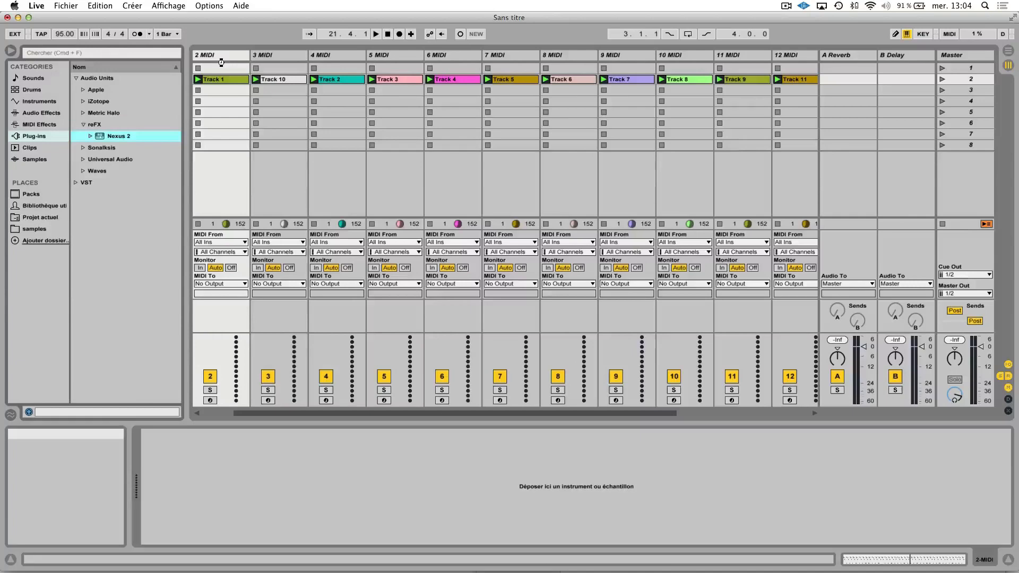
{"action": "left_click_drag", "start_coordinate": [221, 62], "coordinate": [222, 63]}
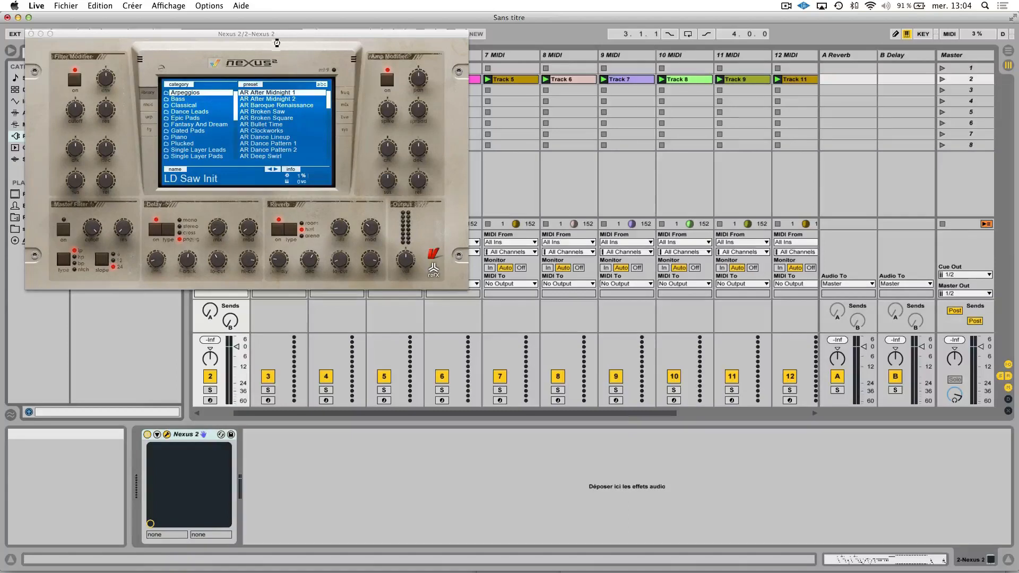
Play the Track 1 clip with its notes displayed beside the Nexus 2 window, lowering its track's volume to about -12 dB.
{"action": "left_click_drag", "start_coordinate": [282, 34], "coordinate": [455, 141]}
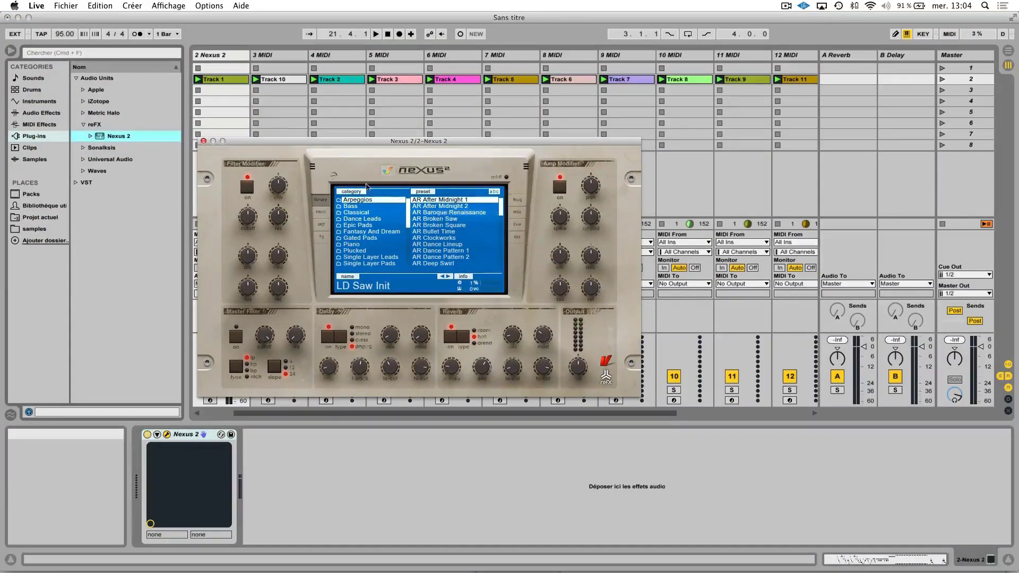
{"action": "left_click_drag", "start_coordinate": [312, 142], "coordinate": [398, 133]}
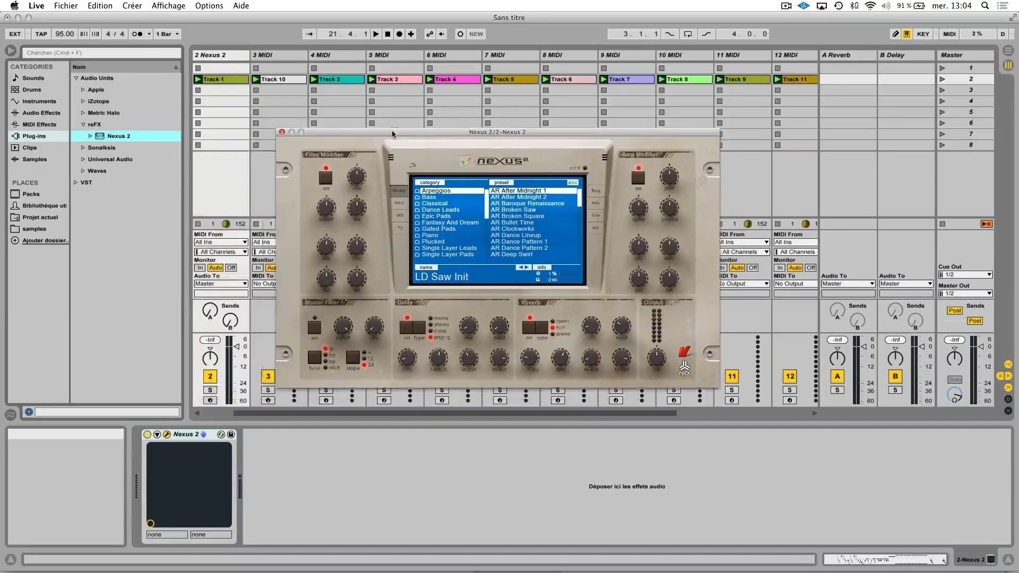
{"action": "left_click", "coordinate": [198, 80]}
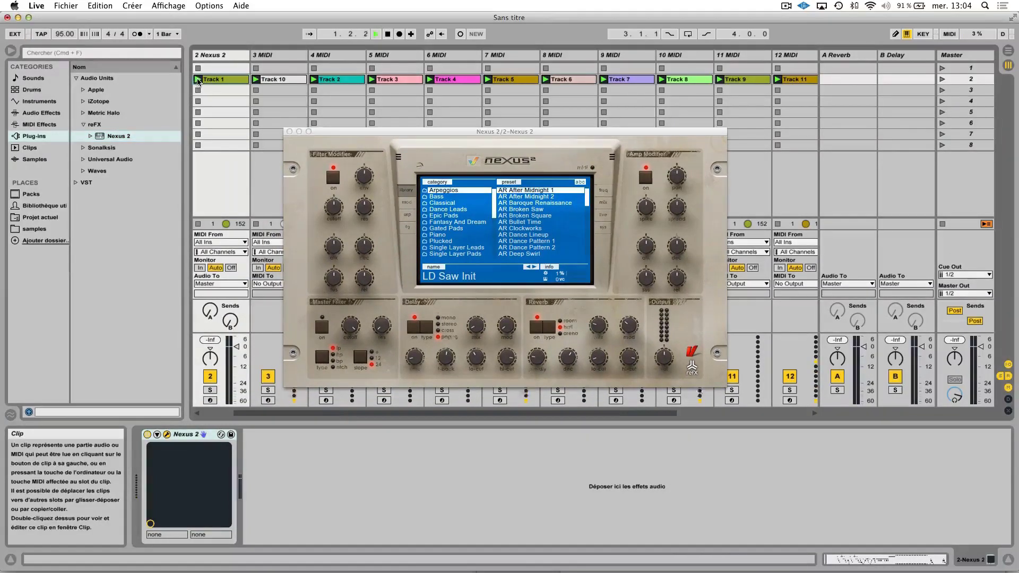
{"action": "left_click_drag", "start_coordinate": [236, 347], "coordinate": [237, 366]}
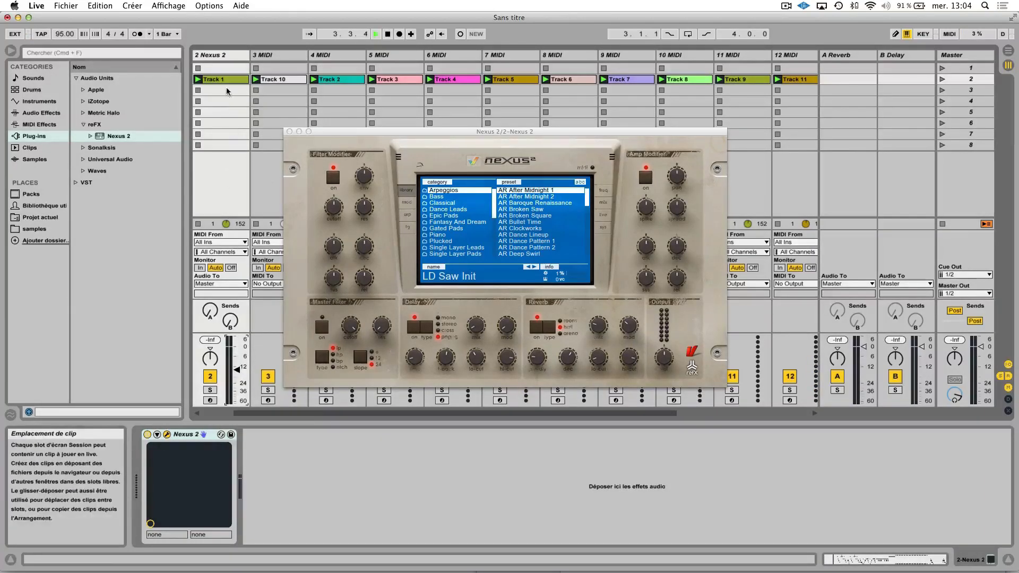
{"action": "key", "text": "shift+Tab"}
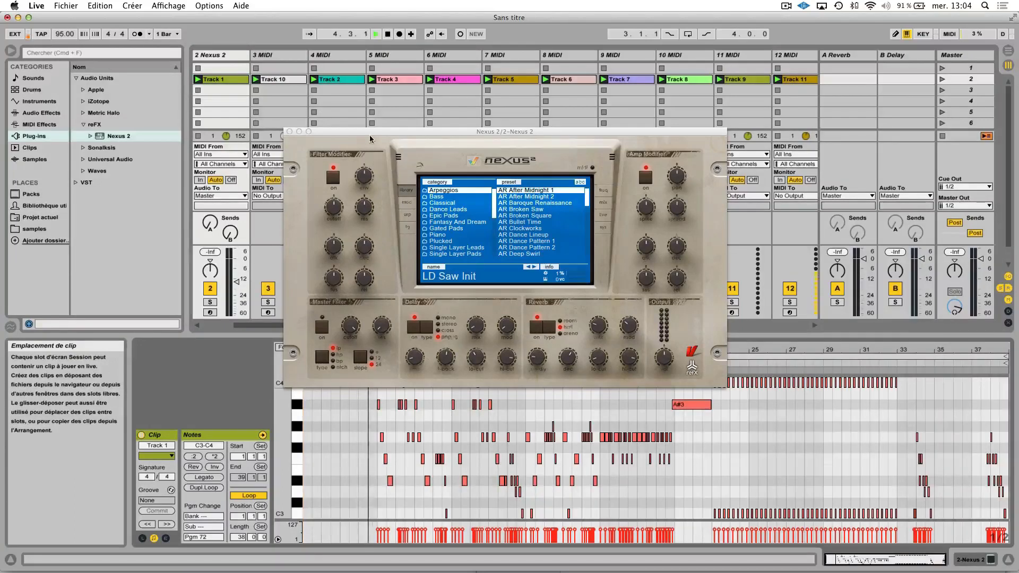
{"action": "left_click_drag", "start_coordinate": [370, 130], "coordinate": [564, 73]}
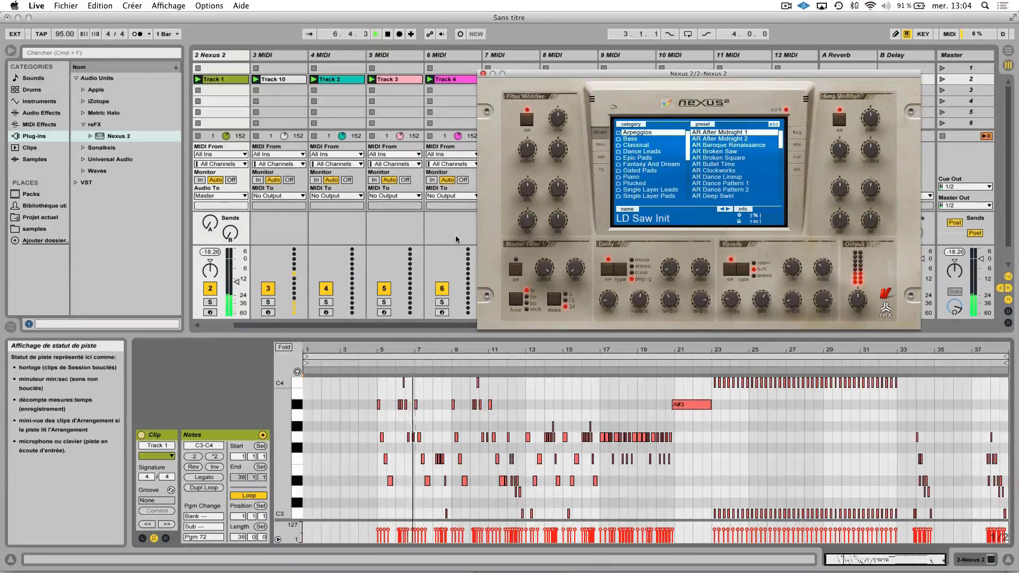
Load Nexus 2 onto the track holding the Track 10 clip and lower that track's volume to about -9 dB.
{"action": "mouse_move", "coordinate": [37, 571]}
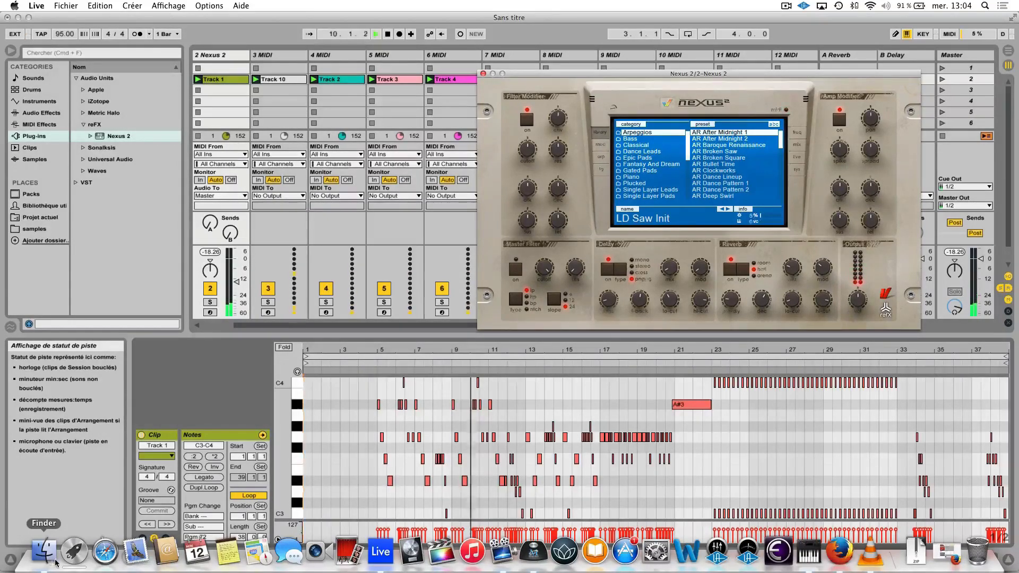
{"action": "left_click", "coordinate": [137, 136]}
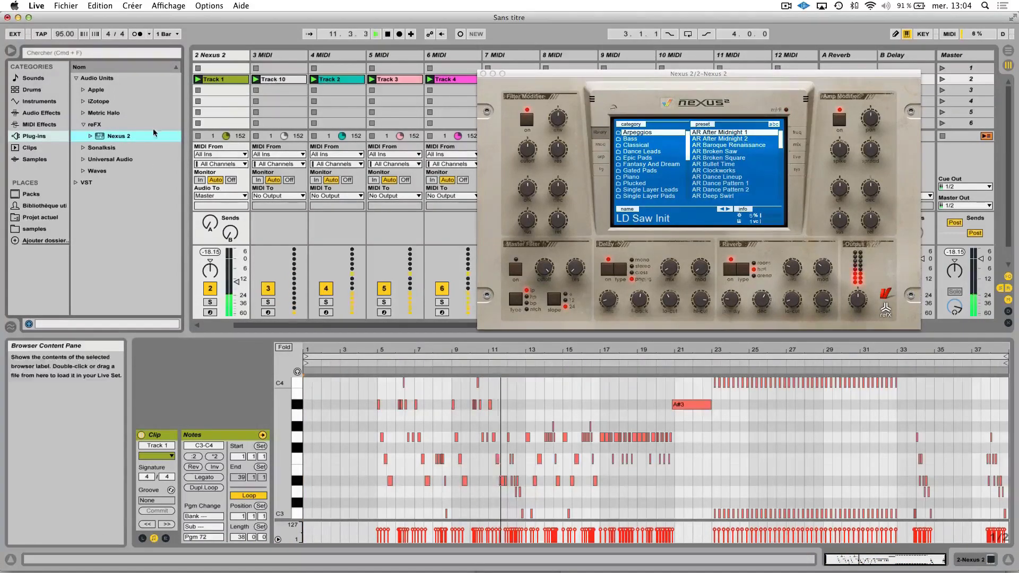
{"action": "left_click_drag", "start_coordinate": [112, 137], "coordinate": [277, 80]}
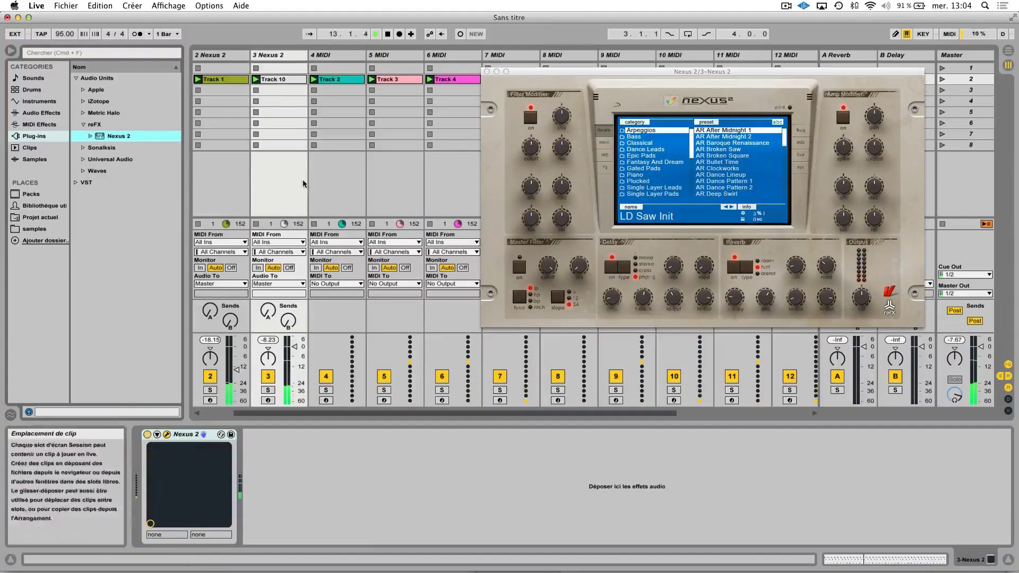
{"action": "left_click_drag", "start_coordinate": [294, 347], "coordinate": [295, 361]}
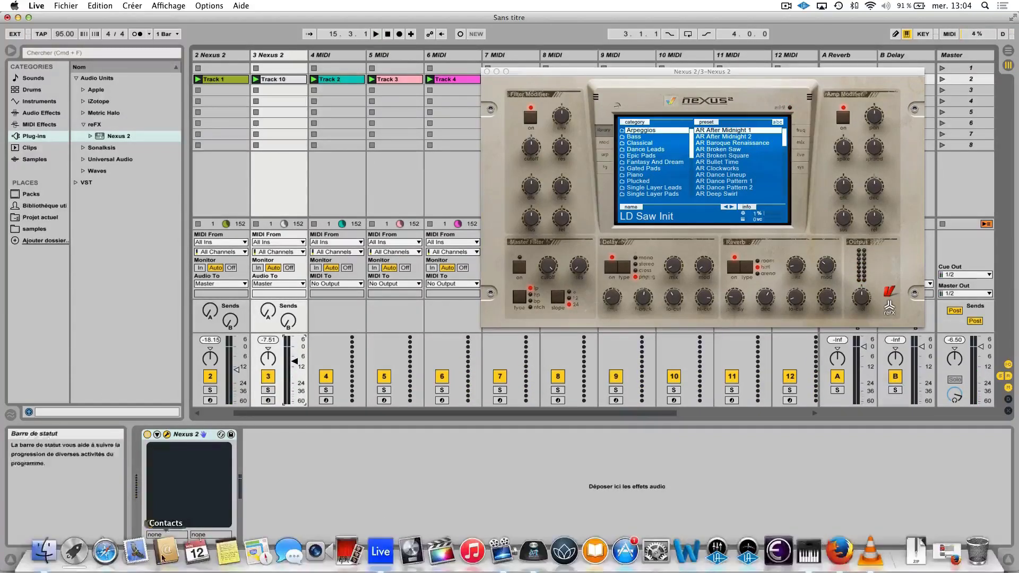
{"action": "left_click", "coordinate": [37, 555]}
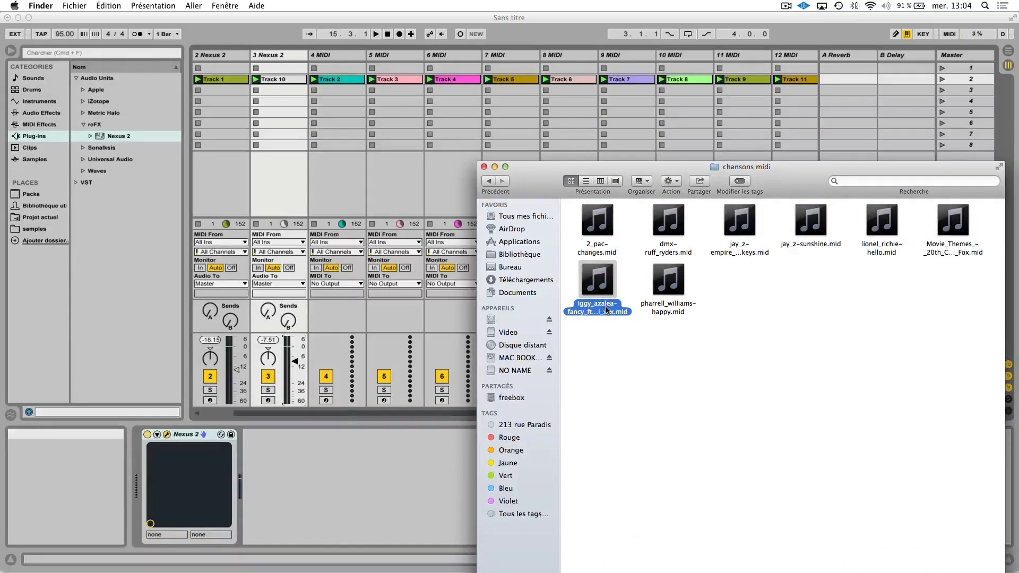
{"action": "left_click", "coordinate": [495, 168]}
{"action": "scroll", "coordinate": [301, 151], "scroll_direction": "left", "scroll_amount": 2}
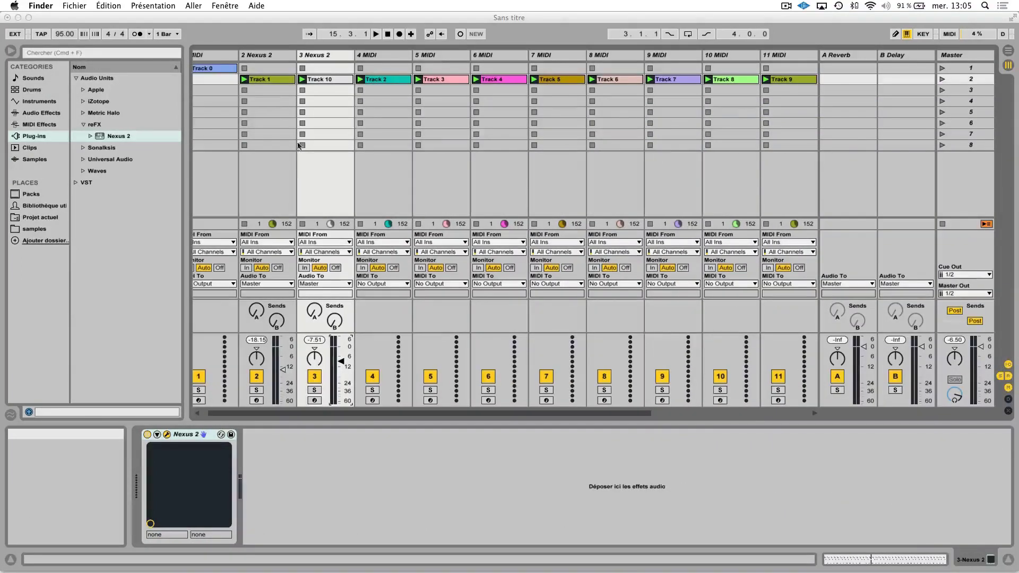
{"action": "scroll", "coordinate": [265, 81], "scroll_direction": "left", "scroll_amount": 1}
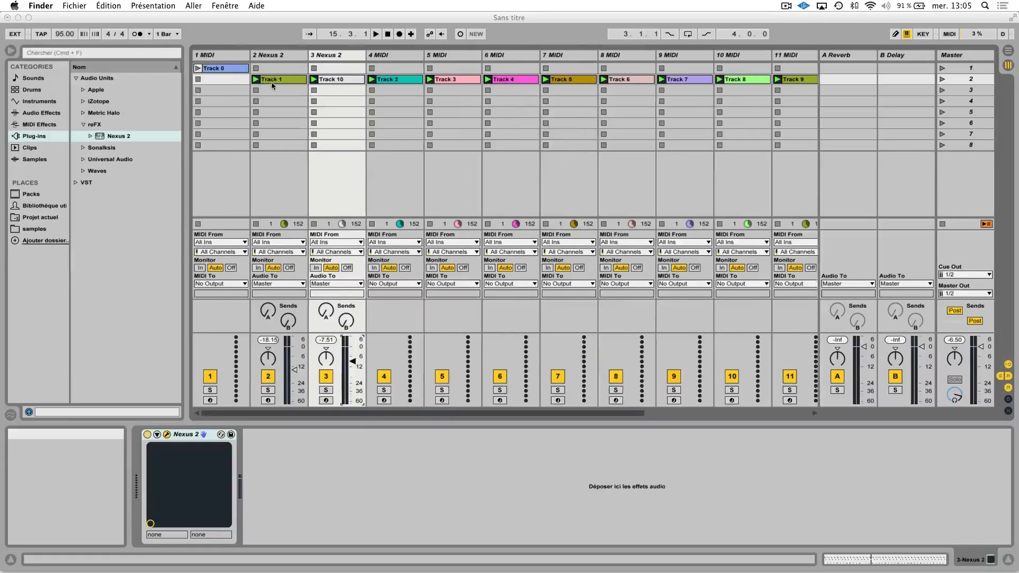
Play the Track 10 clip and display its notes folded to only the pitches in use.
{"action": "left_click", "coordinate": [317, 79]}
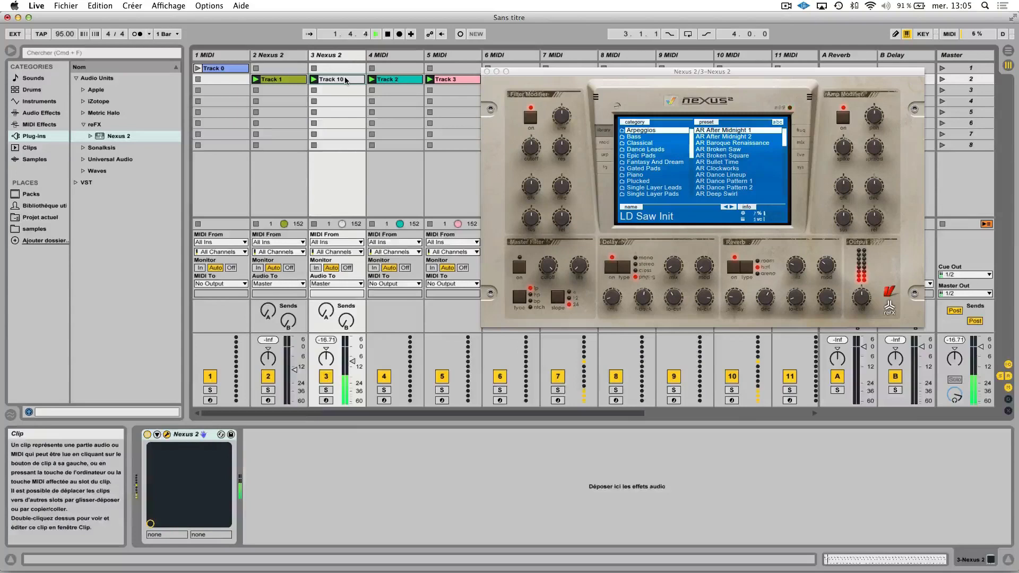
{"action": "left_click", "coordinate": [336, 80]}
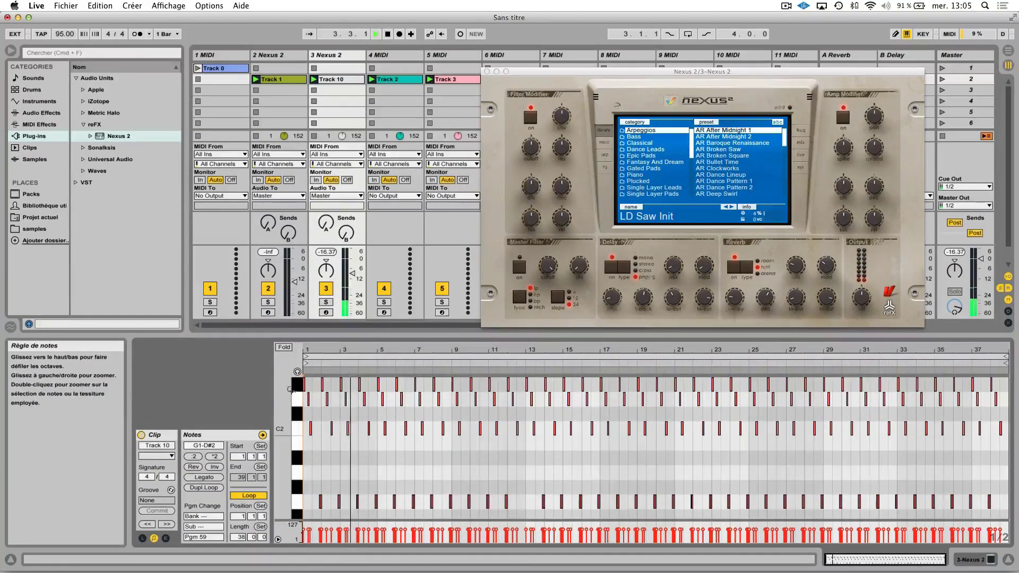
{"action": "left_click", "coordinate": [284, 347]}
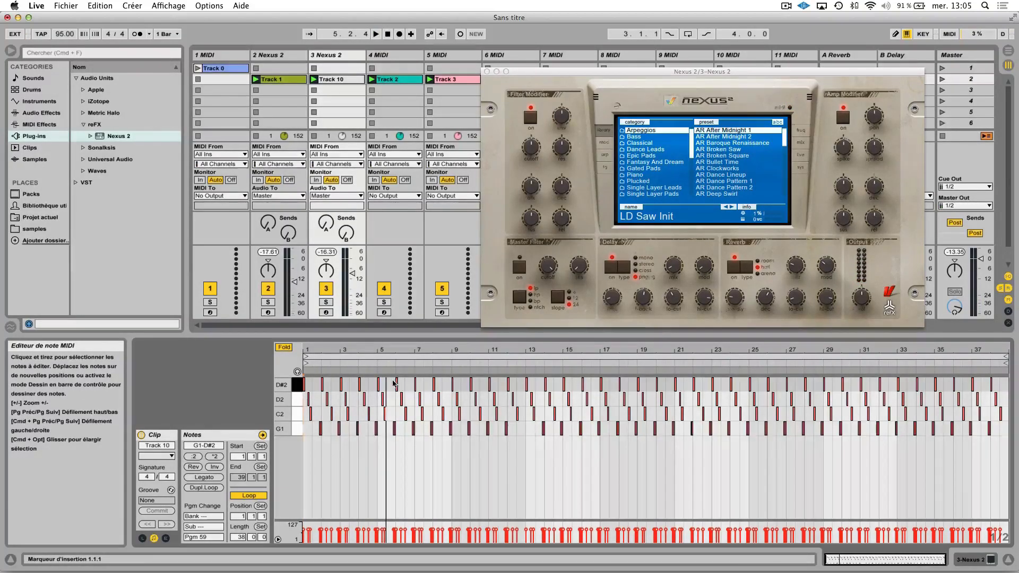
Play the set with the Track 10 clip's track armed for recording, and display the Track 1 clip's notes.
{"action": "left_click", "coordinate": [327, 313]}
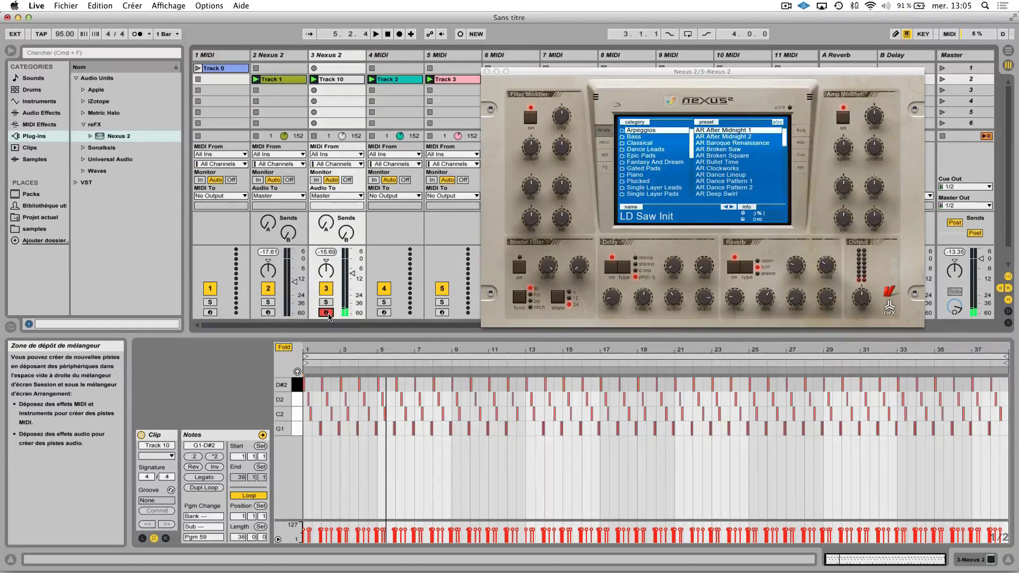
{"action": "key", "text": "space"}
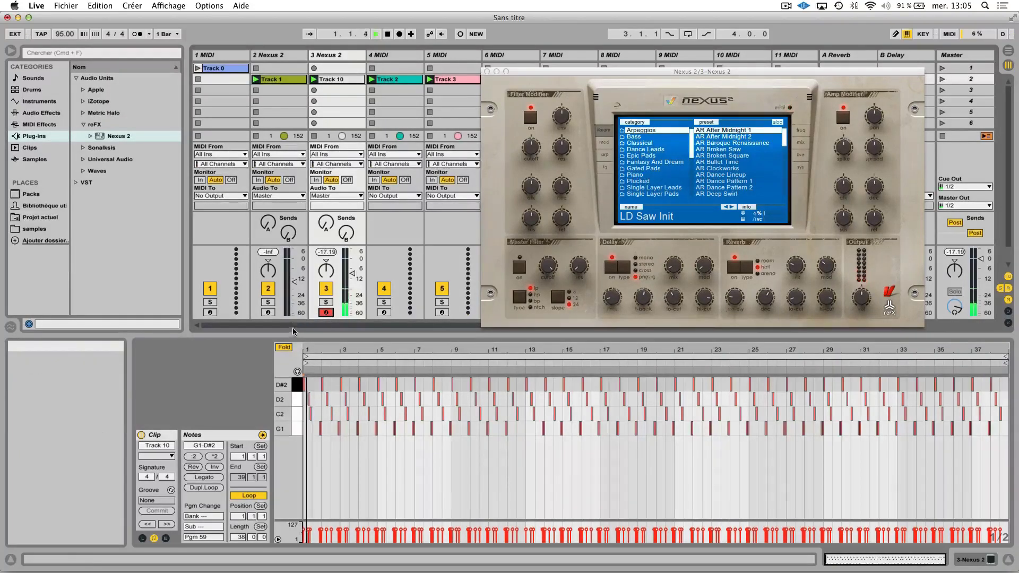
{"action": "key", "text": "space"}
{"action": "left_click", "coordinate": [279, 79]}
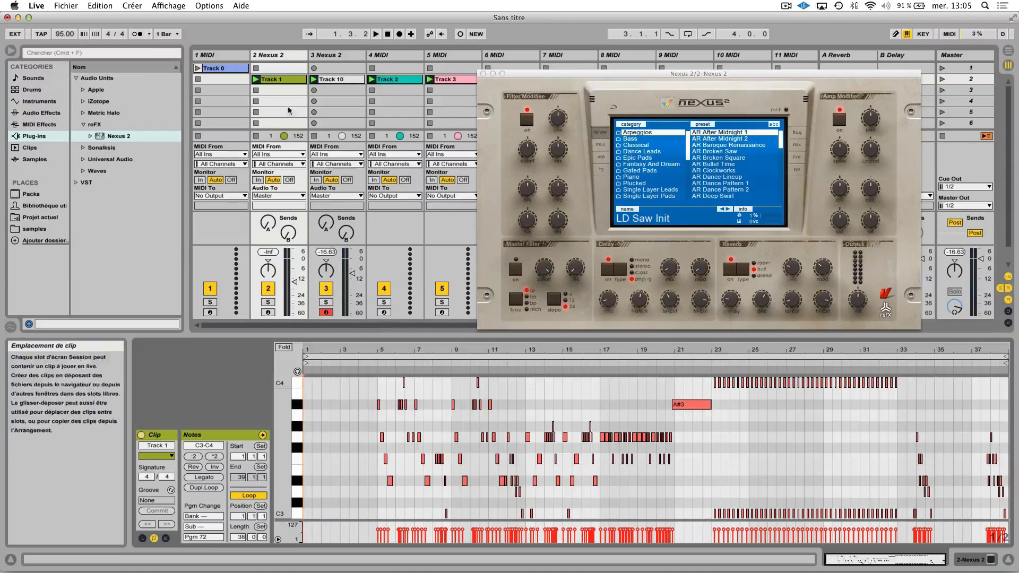
Delete all tracks that follow the one holding the Track 0 clip.
{"action": "left_click", "coordinate": [235, 57]}
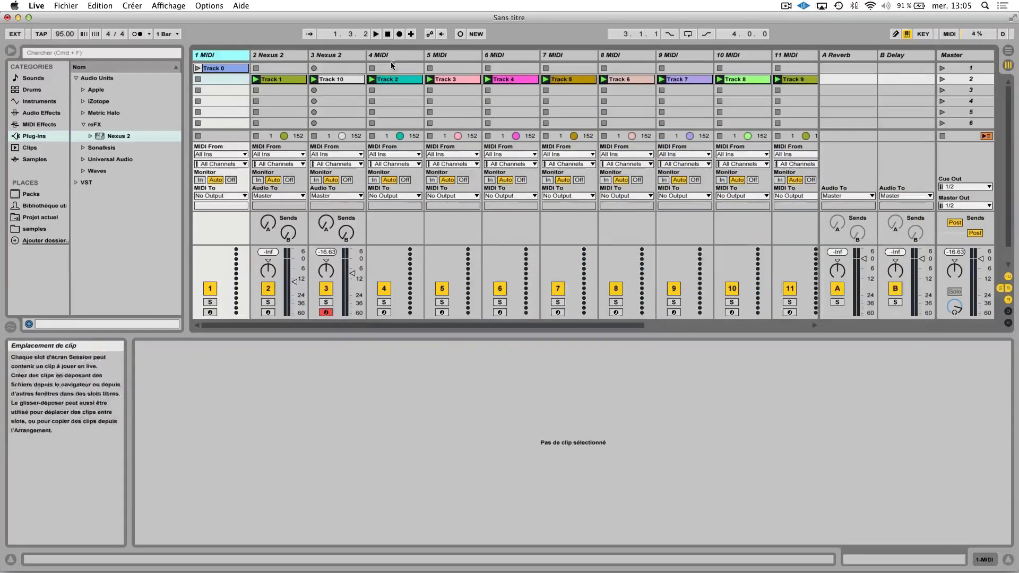
{"action": "scroll", "coordinate": [388, 62], "scroll_direction": "right", "scroll_amount": 5}
{"action": "left_click", "coordinate": [757, 56]}
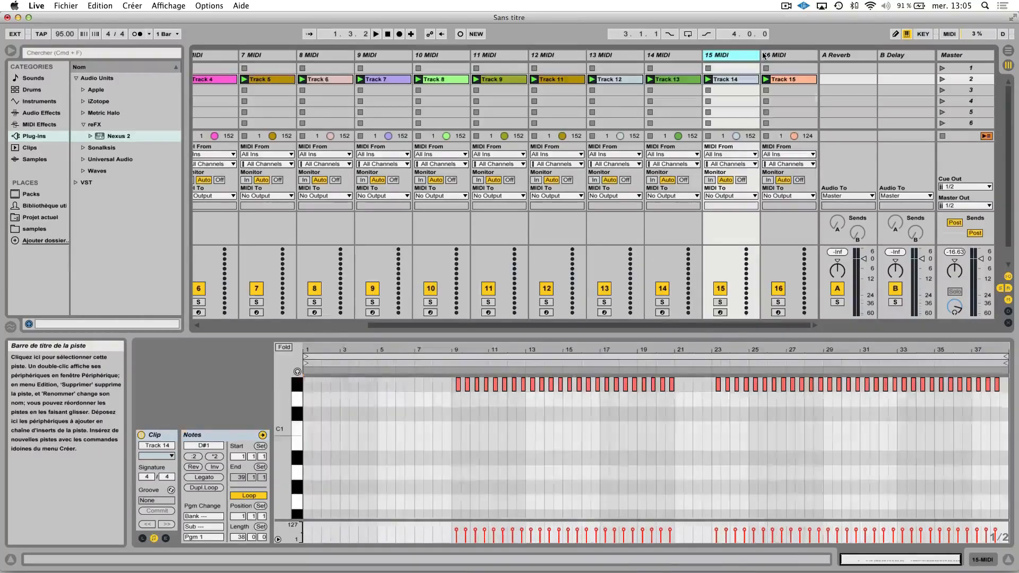
{"action": "scroll", "coordinate": [763, 55], "scroll_direction": "left", "scroll_amount": 5}
{"action": "left_click", "coordinate": [765, 55]}
{"action": "scroll", "coordinate": [531, 56], "scroll_direction": "left", "scroll_amount": 2}
{"action": "left_click", "coordinate": [280, 64]}
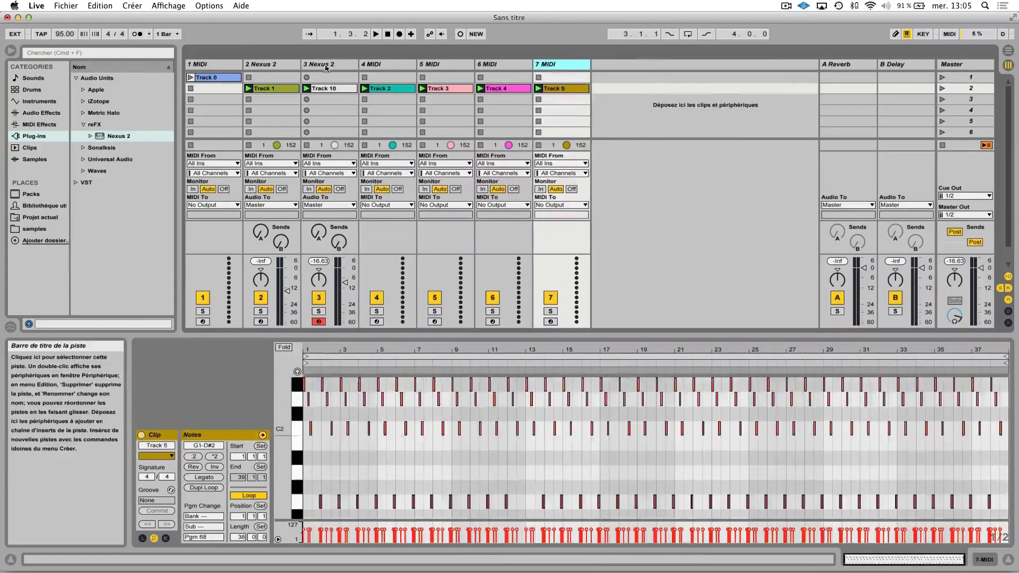
{"action": "key", "text": "super+a"}
{"action": "key", "text": "BackSpace"}
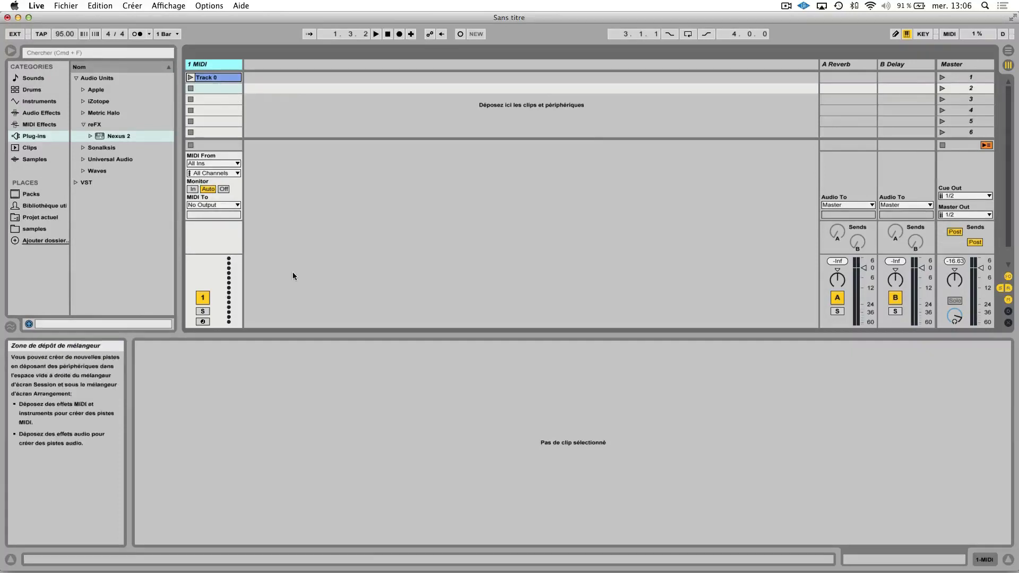
From the "chansons midi" folder in Finder, import 2_pac-changes.mid into Live as a new track, and delete the track holding the Track 0 clip.
{"action": "mouse_move", "coordinate": [126, 555]}
{"action": "left_click", "coordinate": [42, 552]}
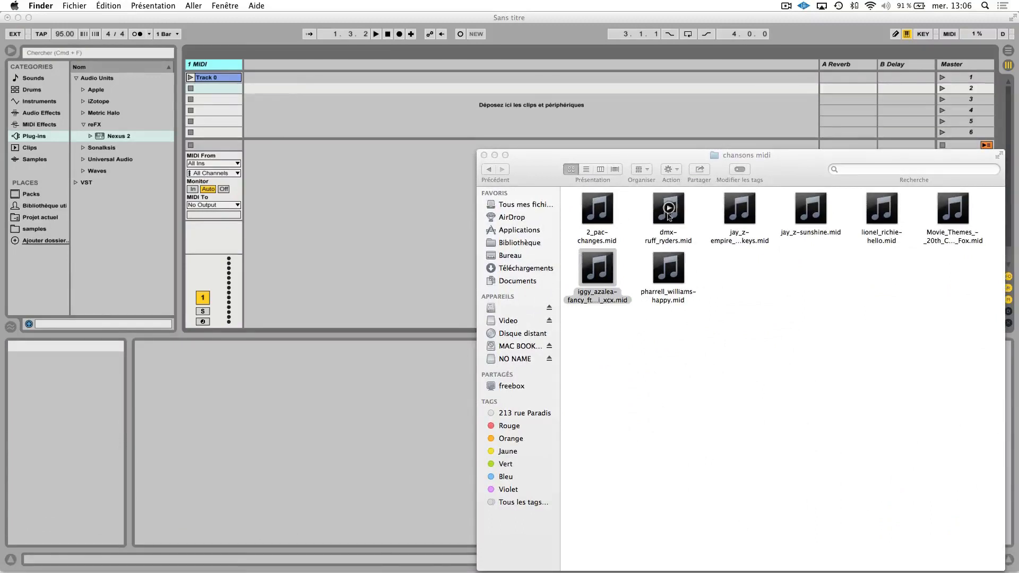
{"action": "left_click_drag", "start_coordinate": [604, 212], "coordinate": [264, 77]}
{"action": "left_click", "coordinate": [264, 77]}
{"action": "left_click", "coordinate": [228, 65]}
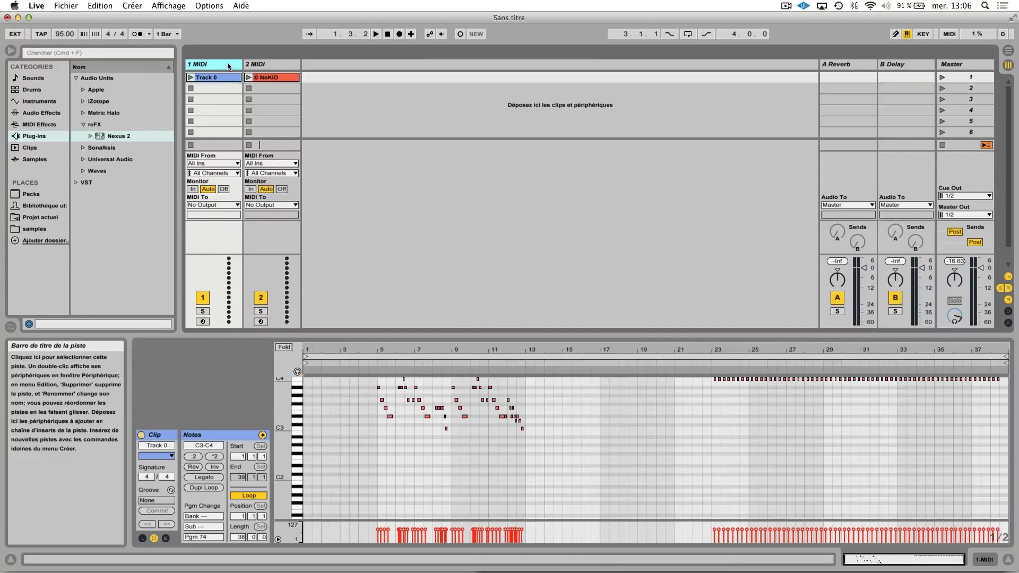
{"action": "left_click_drag", "start_coordinate": [230, 78], "coordinate": [228, 77]}
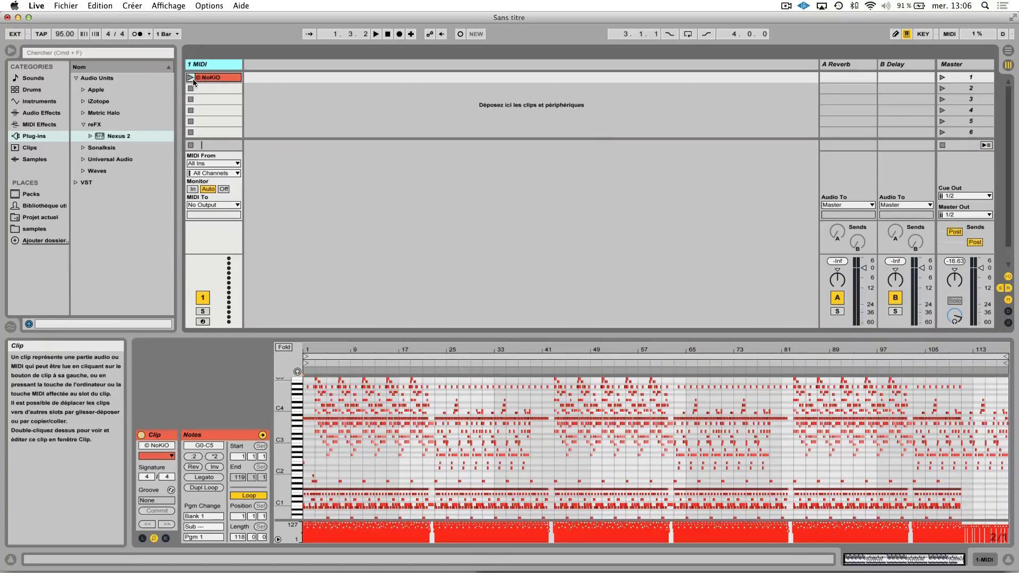
Select the low notes from G0 to A1 in the imported NoKiO clip, from 2.2.2 to 113.1.1.
{"action": "left_click", "coordinate": [457, 492]}
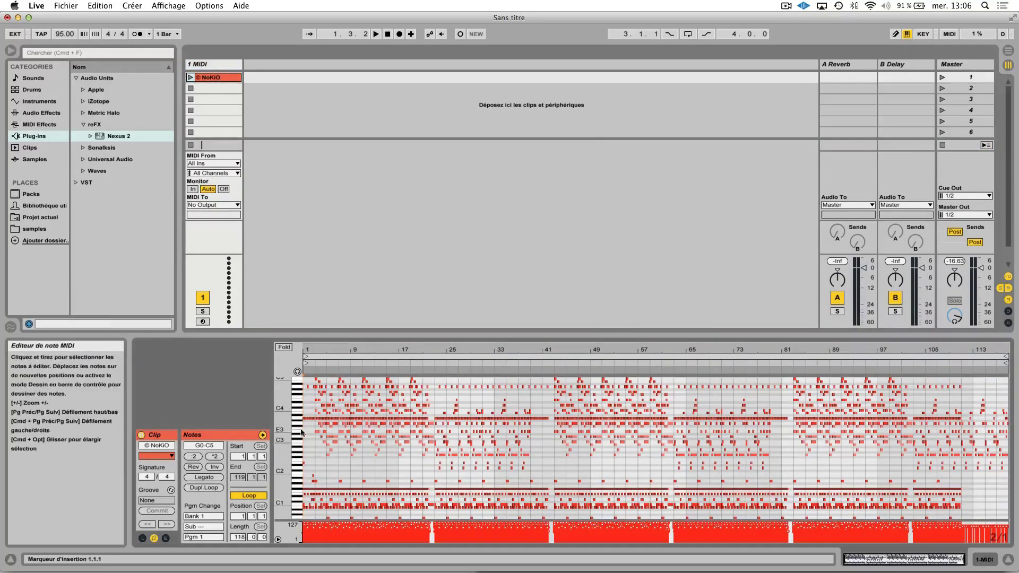
{"action": "left_click_drag", "start_coordinate": [297, 431], "coordinate": [317, 414]}
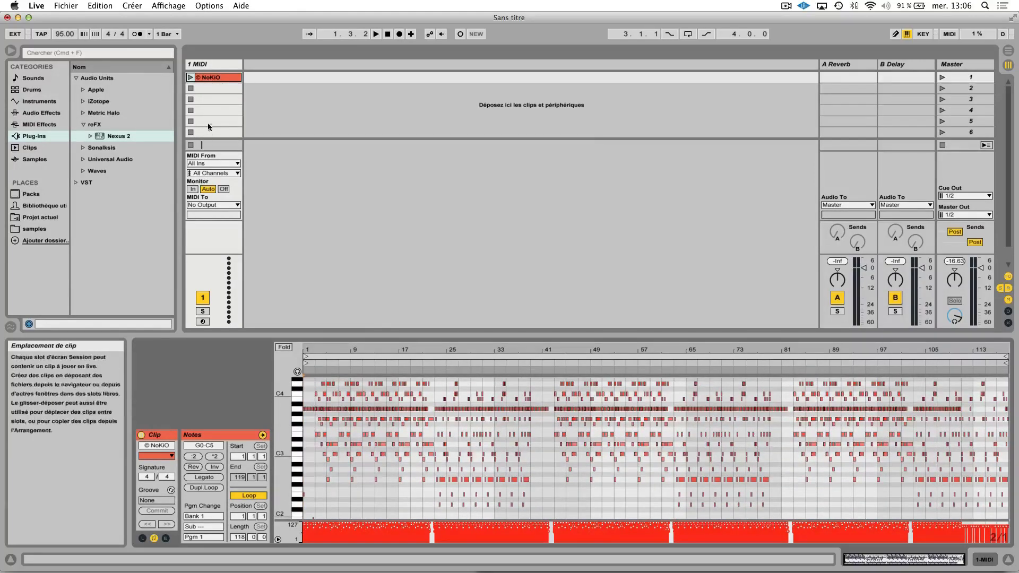
{"action": "left_click_drag", "start_coordinate": [296, 445], "coordinate": [282, 447]}
{"action": "left_click_drag", "start_coordinate": [311, 493], "coordinate": [977, 463]}
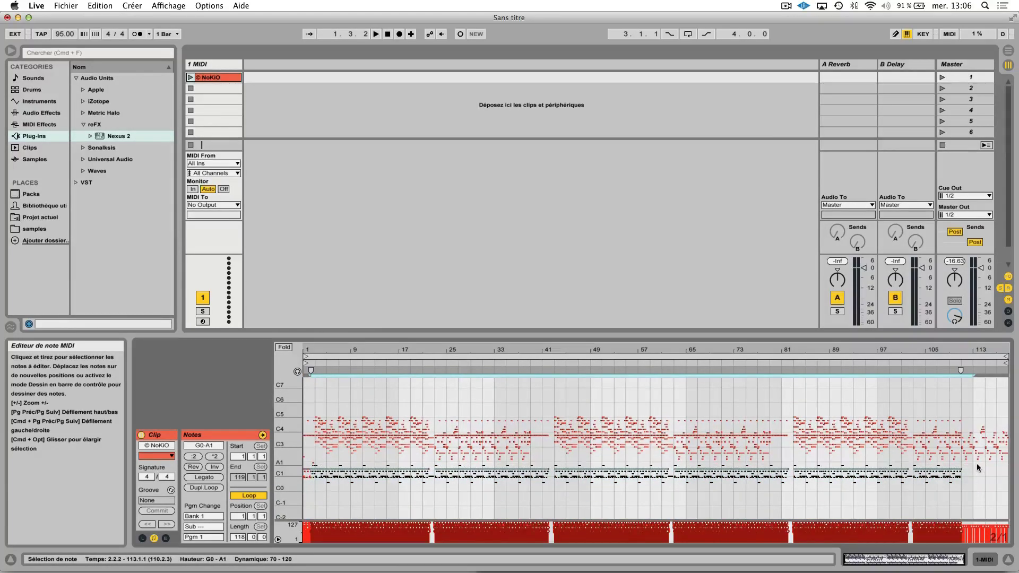
Delete the selected low notes and the remaining notes below D2 from the NoKiO clip, and launch the clip.
{"action": "key", "text": "Delete"}
{"action": "left_click_drag", "start_coordinate": [341, 476], "coordinate": [297, 459]}
{"action": "key", "text": "Delete"}
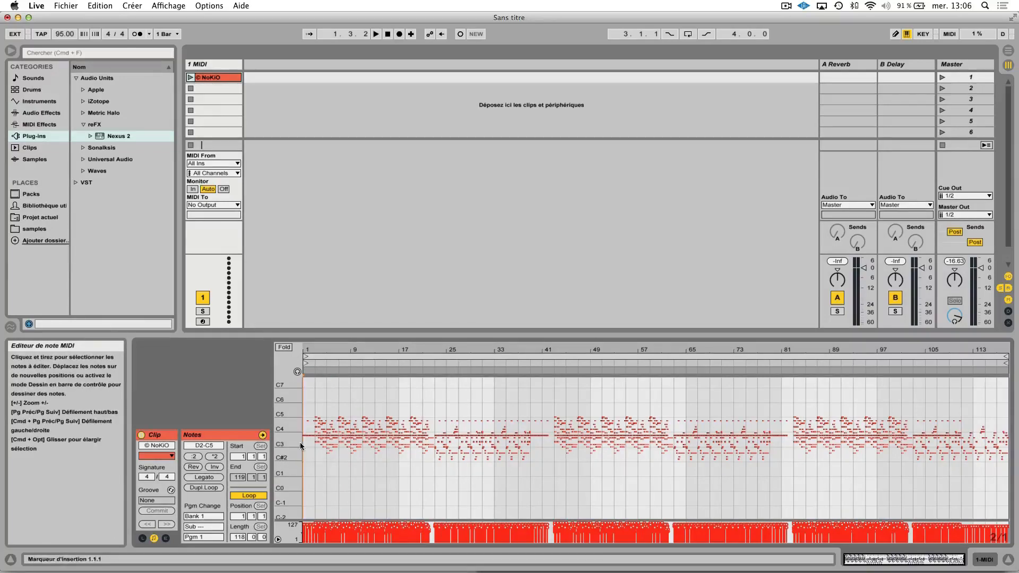
{"action": "left_click", "coordinate": [191, 77]}
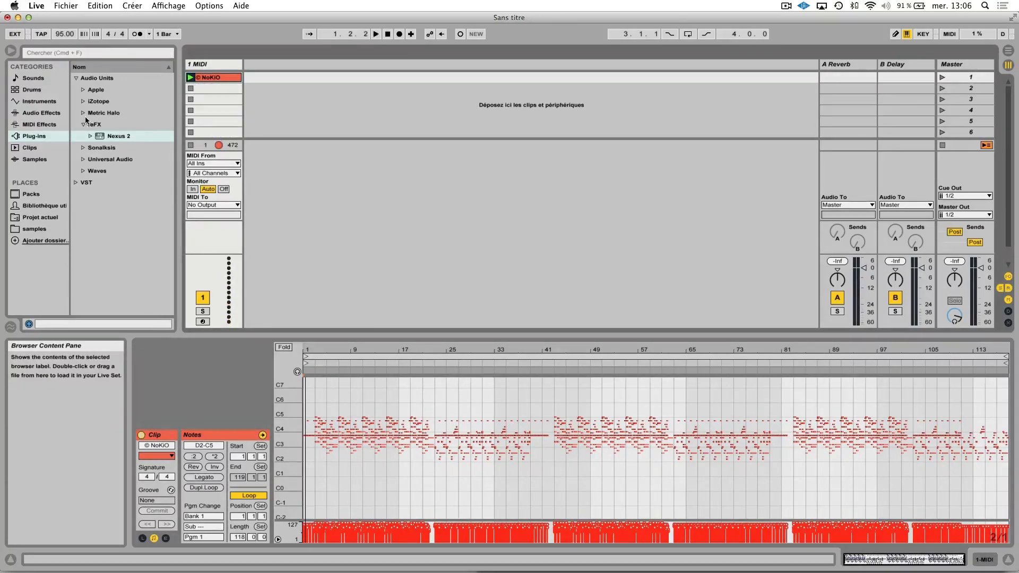
Load Nexus 2 on the NoKiO clip's track with the Piano preset PN Ballad Grand Piano, and relaunch the clip.
{"action": "left_click_drag", "start_coordinate": [110, 138], "coordinate": [219, 64]}
{"action": "left_click", "coordinate": [656, 174]}
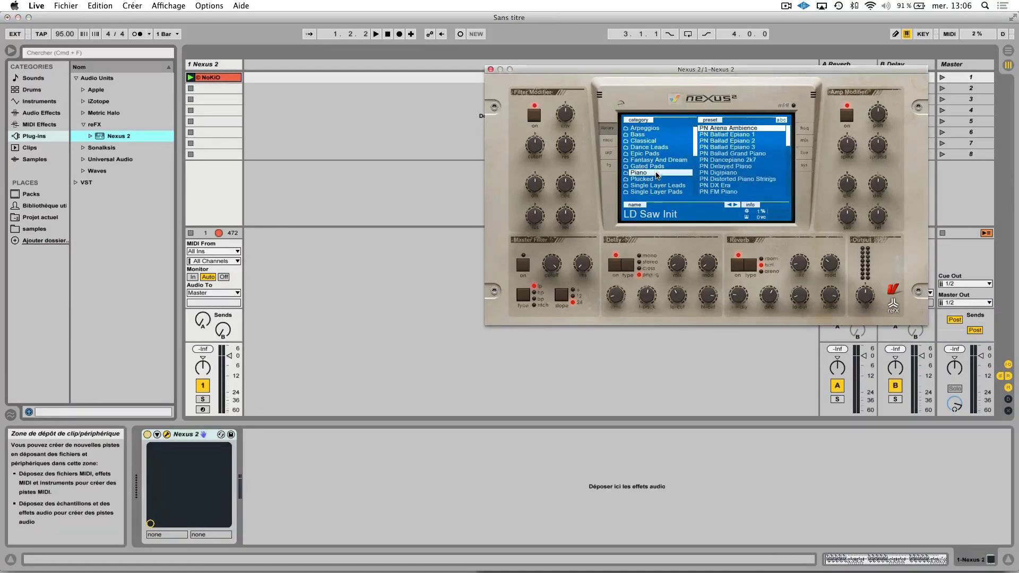
{"action": "left_click", "coordinate": [732, 154]}
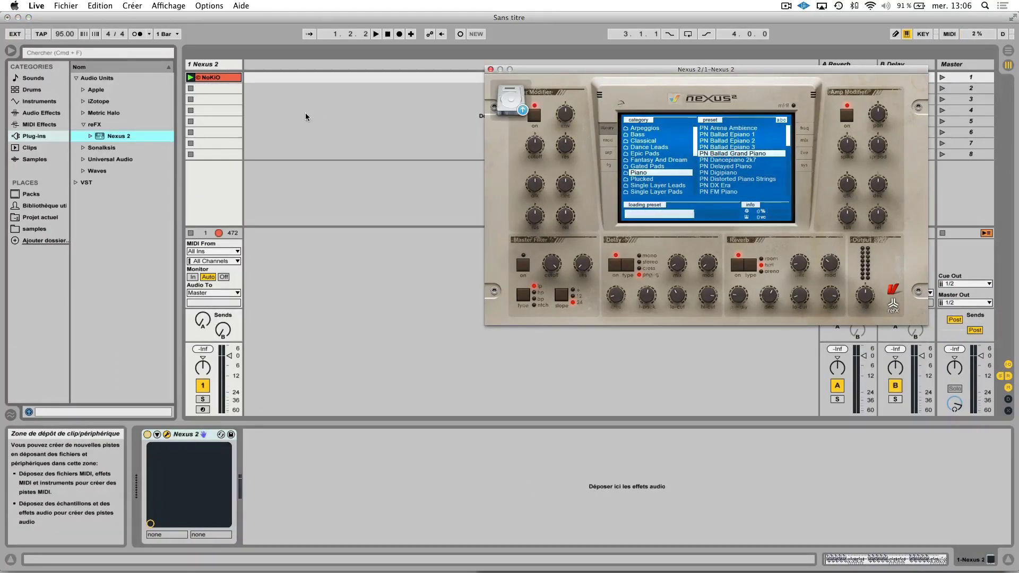
{"action": "left_click", "coordinate": [190, 77]}
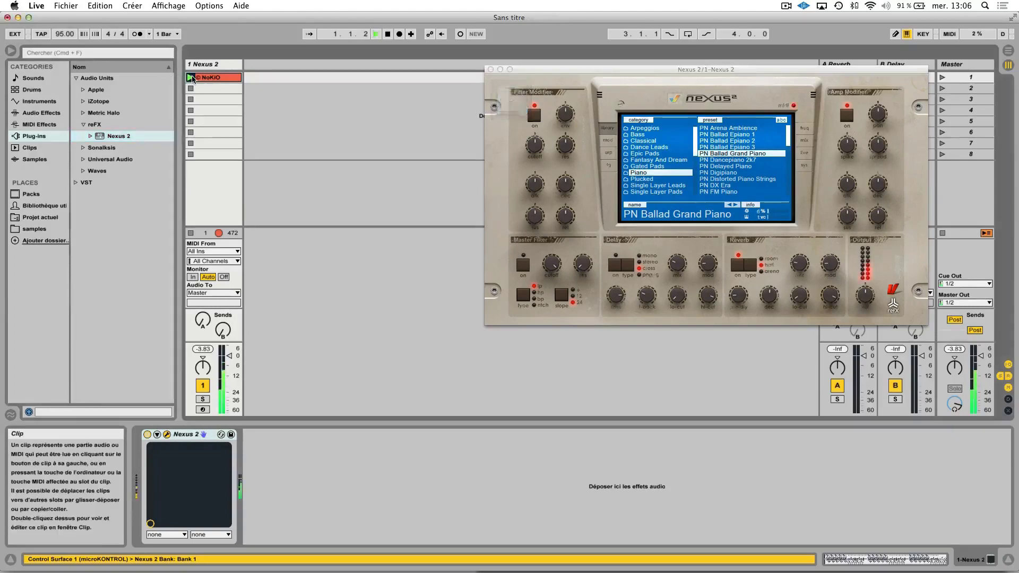
Lower the volume of the NoKiO track while it plays, and display the clip's notes.
{"action": "left_click_drag", "start_coordinate": [228, 366], "coordinate": [229, 378]}
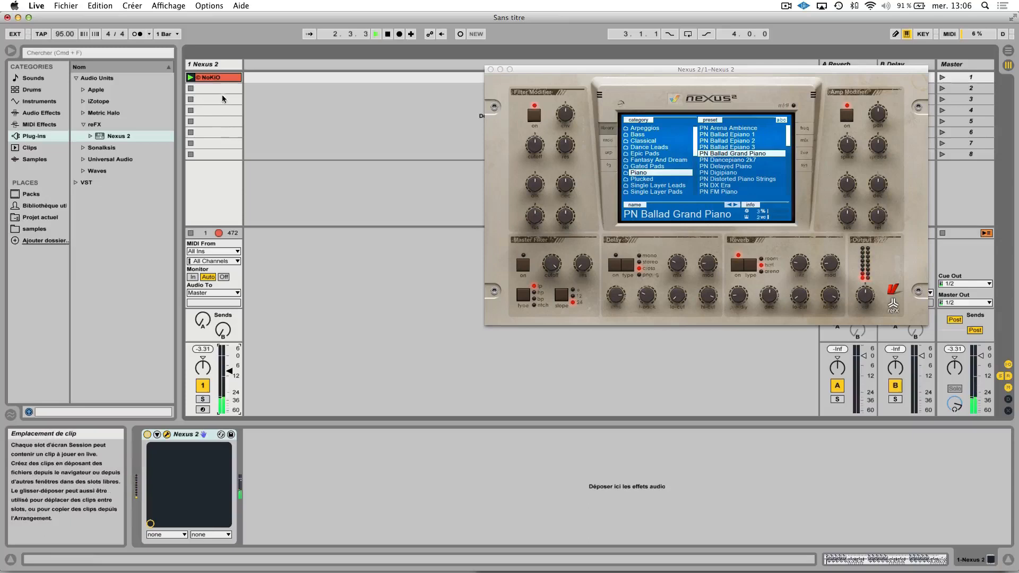
{"action": "double_click", "coordinate": [212, 78]}
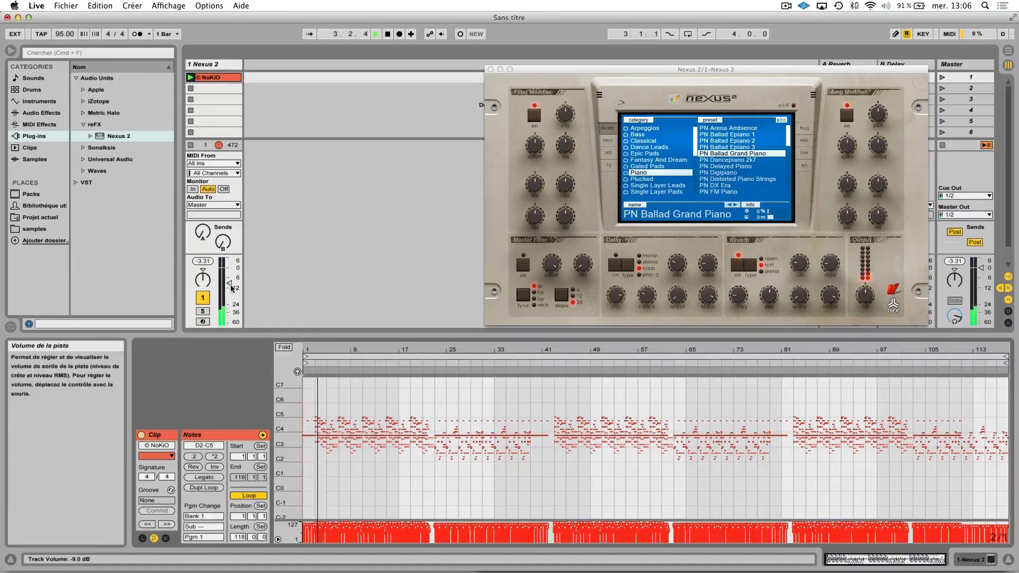
{"action": "left_click_drag", "start_coordinate": [230, 289], "coordinate": [232, 292]}
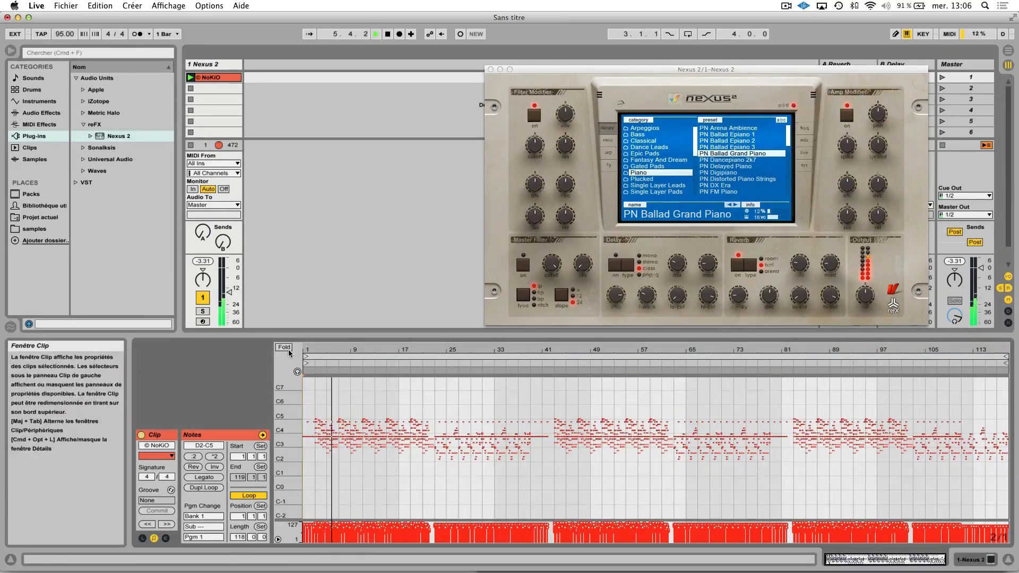
Fold the NoKiO clip's note display to show only the used pitches, and stop playback.
{"action": "key", "text": "f"}
{"action": "left_click_drag", "start_coordinate": [297, 404], "coordinate": [313, 404]}
{"action": "double_click", "coordinate": [297, 404]}
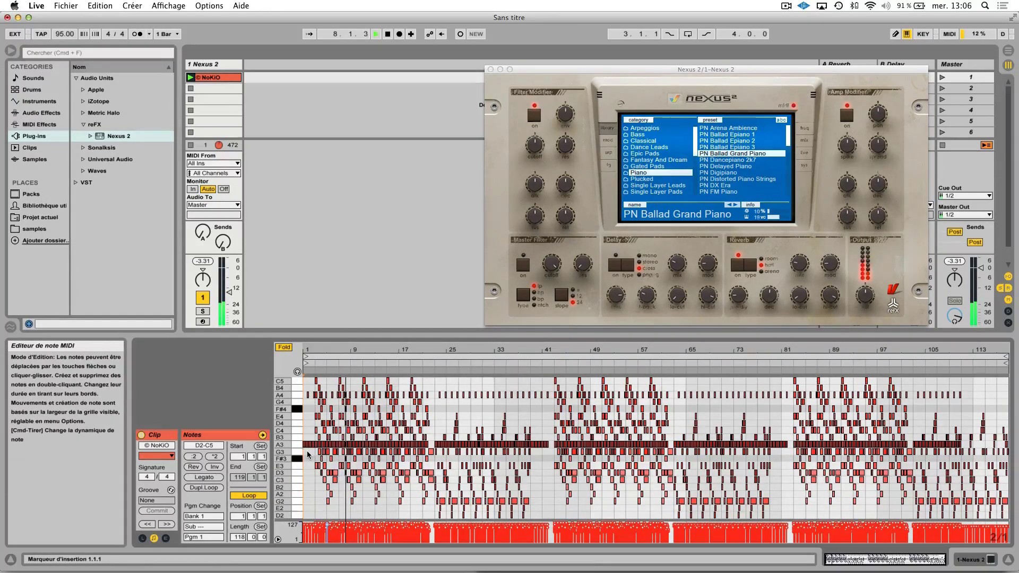
{"action": "left_click_drag", "start_coordinate": [301, 395], "coordinate": [297, 420]}
{"action": "double_click", "coordinate": [293, 409]}
{"action": "key", "text": "space"}
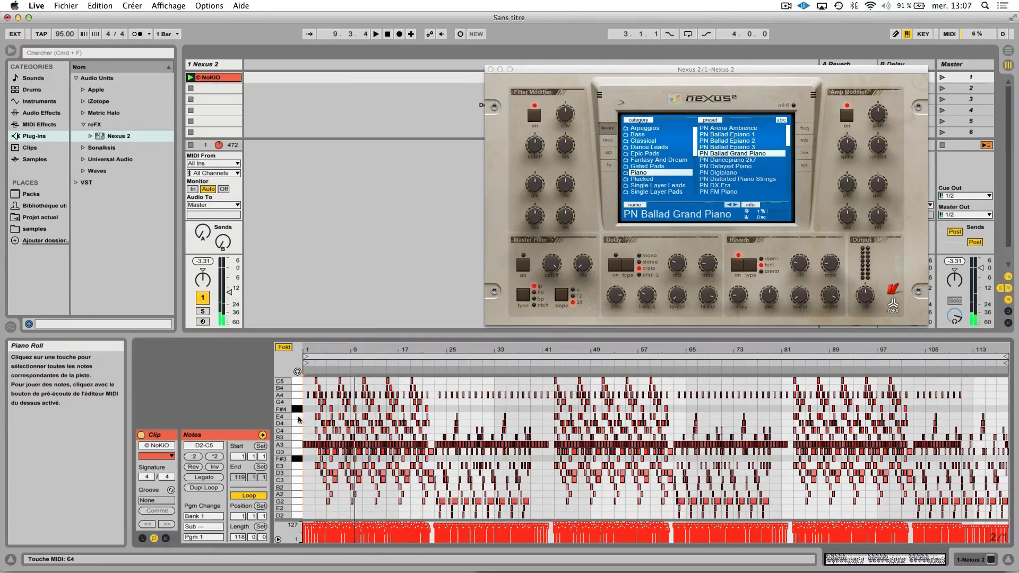
Delete the D2 to G3 notes and all A3 notes from the NoKiO clip, listening to the clip and stopping playback.
{"action": "left_click_drag", "start_coordinate": [308, 455], "coordinate": [1015, 514]}
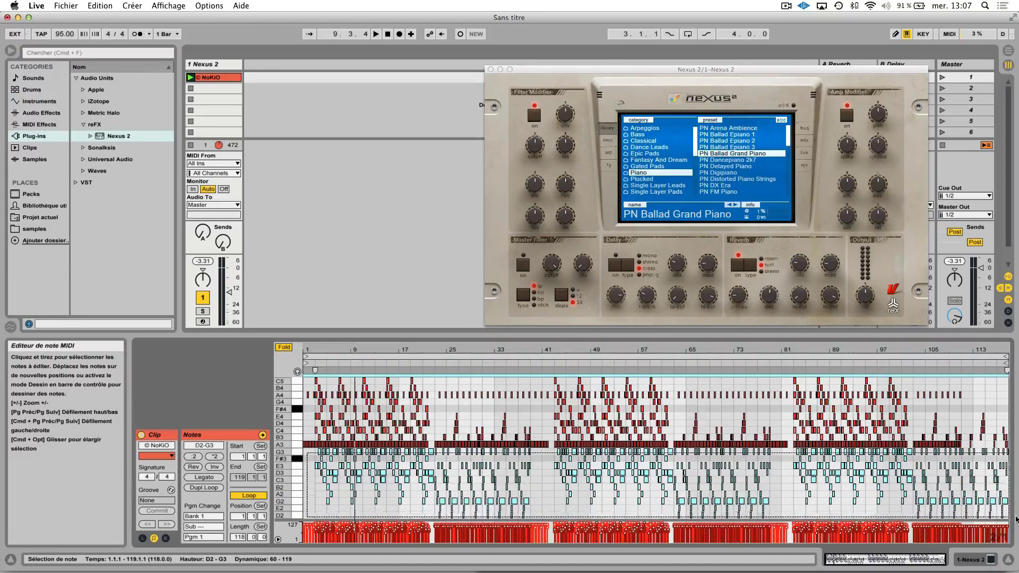
{"action": "key", "text": "Delete"}
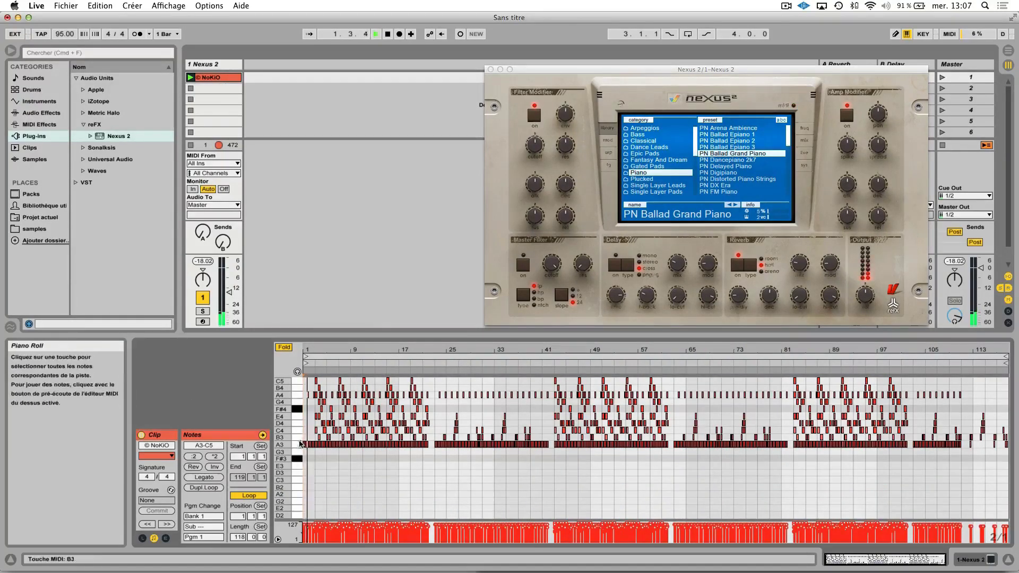
{"action": "left_click", "coordinate": [299, 447]}
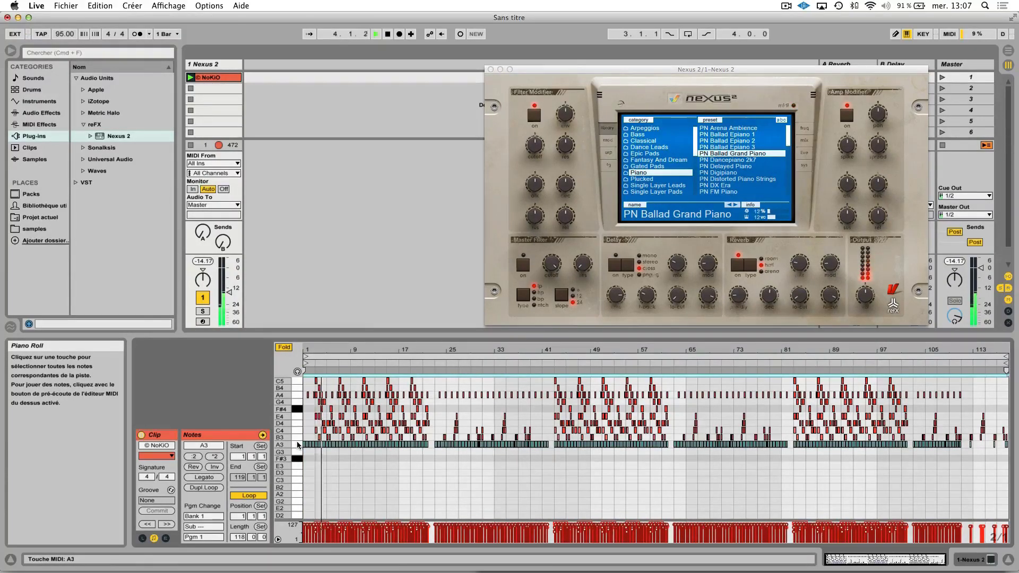
{"action": "key", "text": "Delete"}
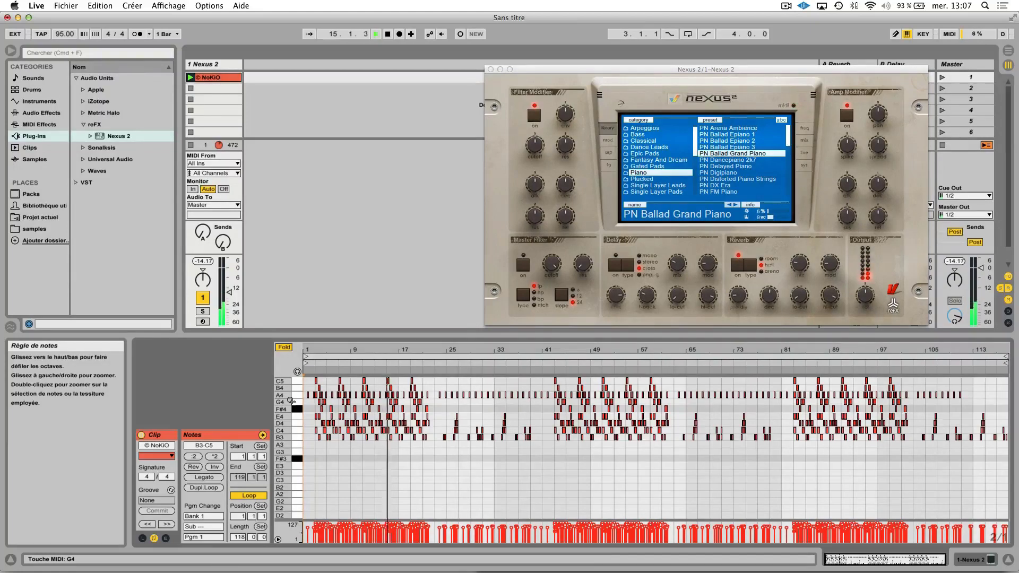
{"action": "key", "text": "space"}
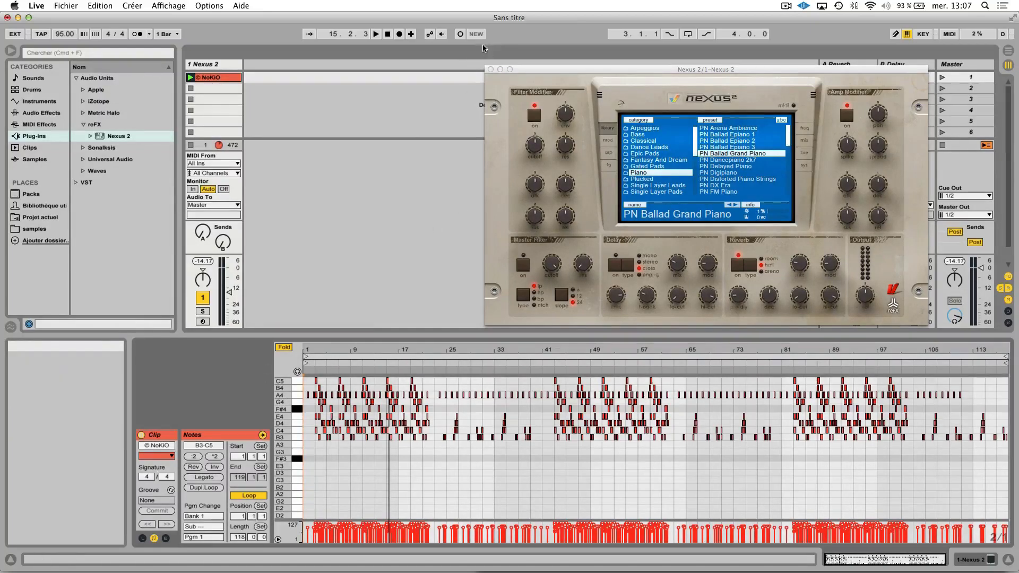
Delete the NoKiO clip and import lionel_richie-hello.mid from the "chansons midi" folder in Finder as a new track.
{"action": "left_click", "coordinate": [491, 69]}
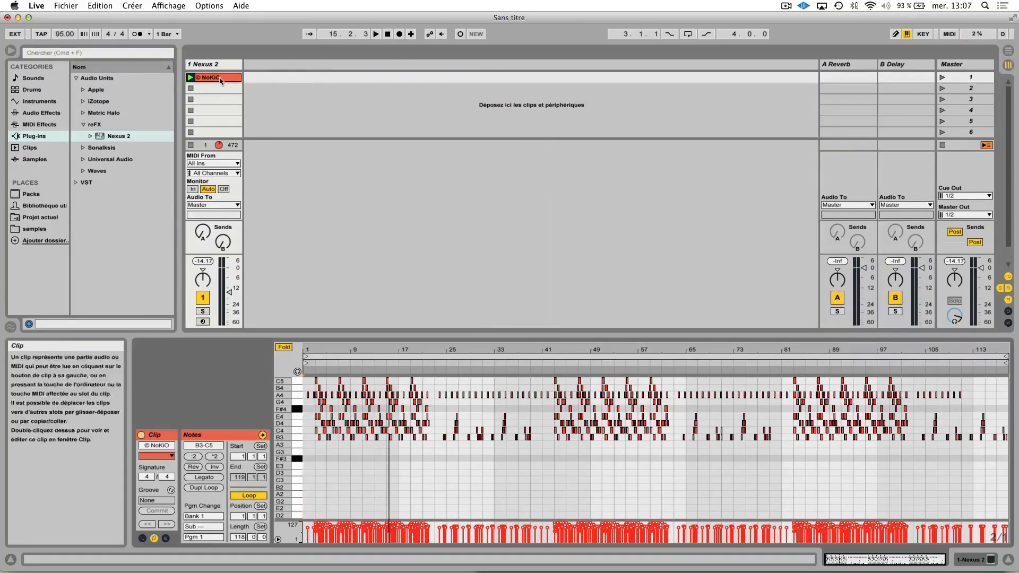
{"action": "key", "text": "Delete"}
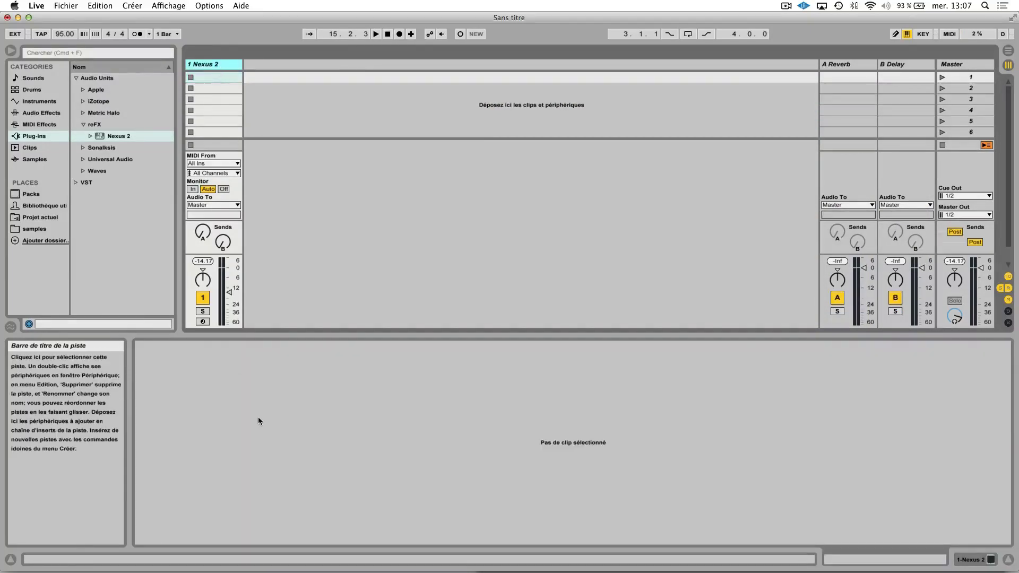
{"action": "mouse_move", "coordinate": [143, 571]}
{"action": "left_click", "coordinate": [46, 555]}
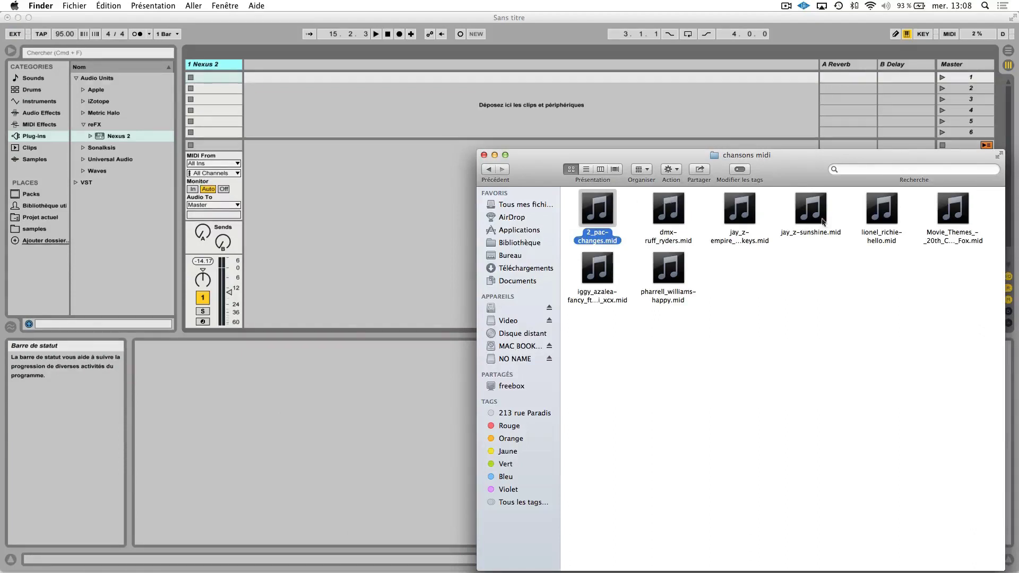
{"action": "left_click_drag", "start_coordinate": [885, 215], "coordinate": [271, 82]}
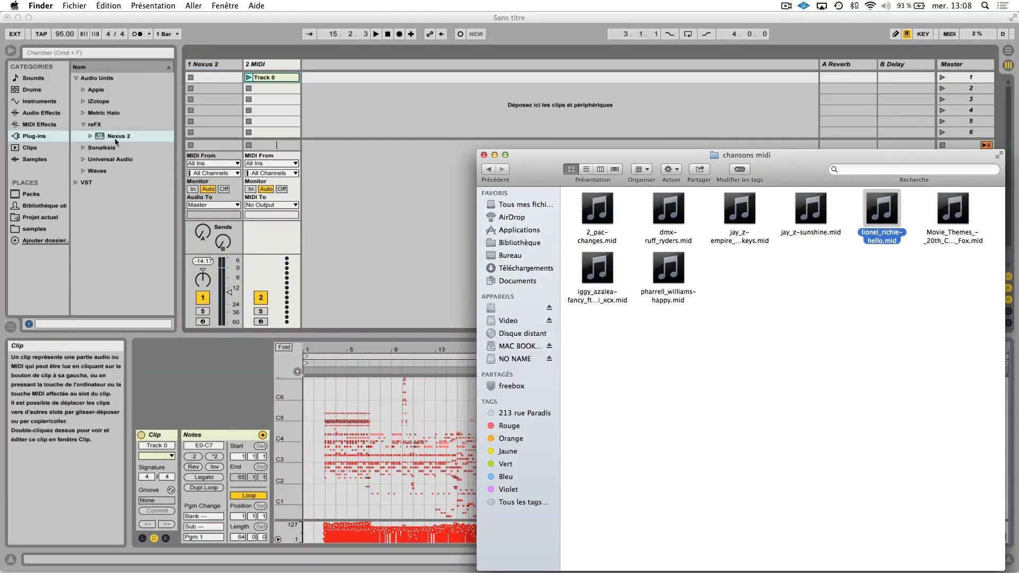
Back in Live, load Nexus 2 on the Track 0 clip's track with the Piano preset PN Ballad Grand Piano, and close the plug-in window.
{"action": "left_click", "coordinate": [165, 126]}
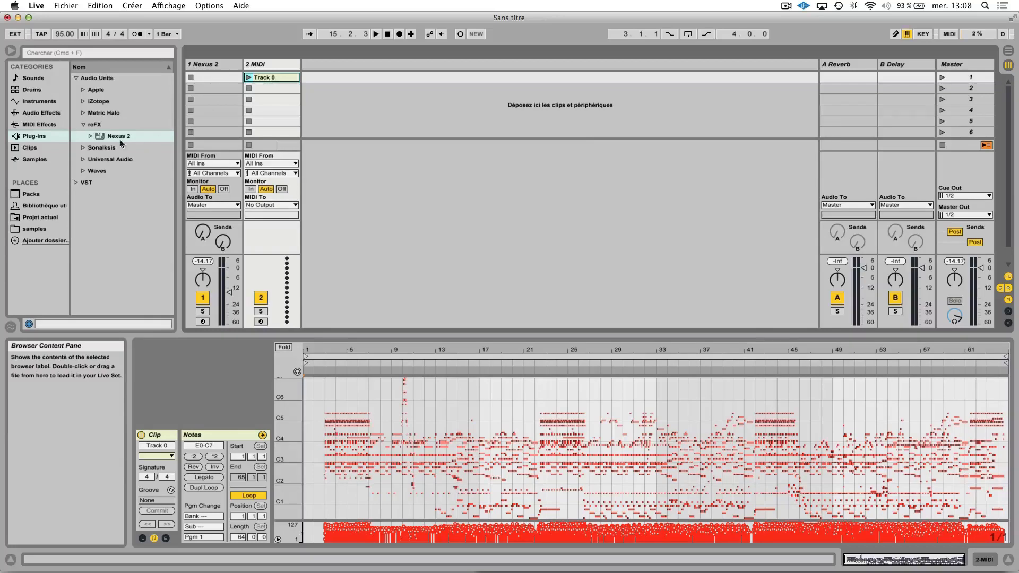
{"action": "left_click", "coordinate": [91, 138]}
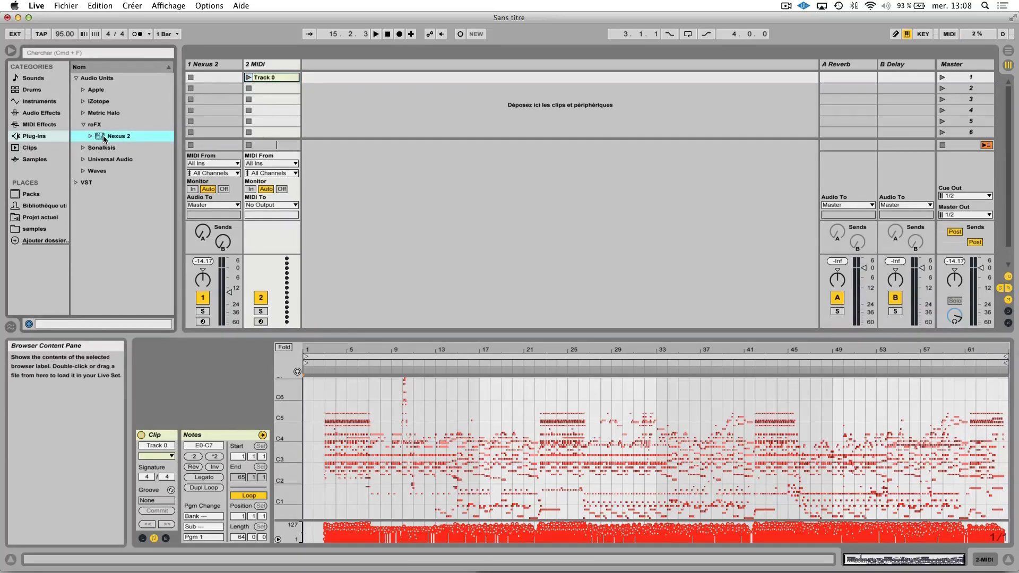
{"action": "left_click_drag", "start_coordinate": [265, 74], "coordinate": [275, 78]}
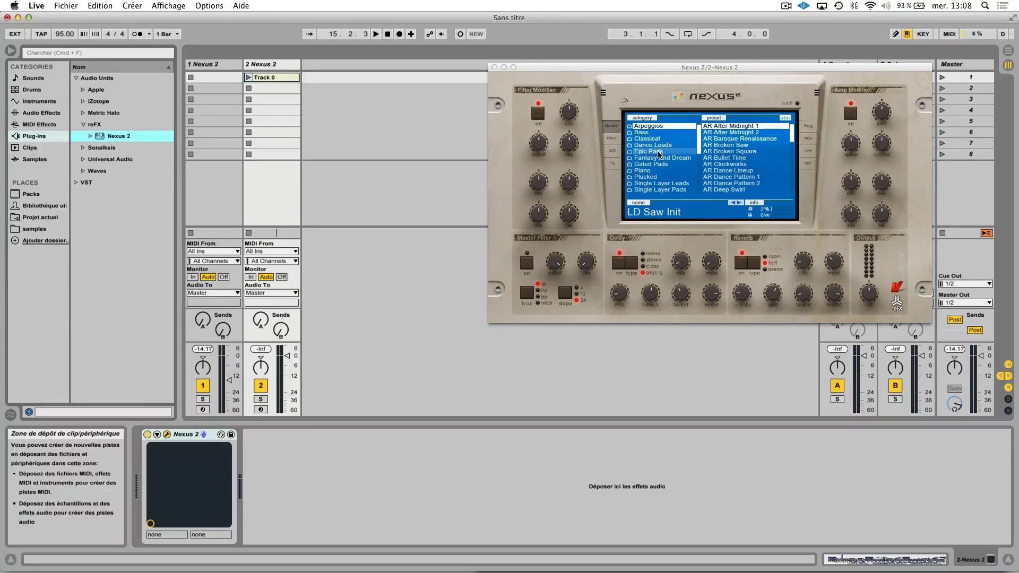
{"action": "left_click", "coordinate": [661, 171]}
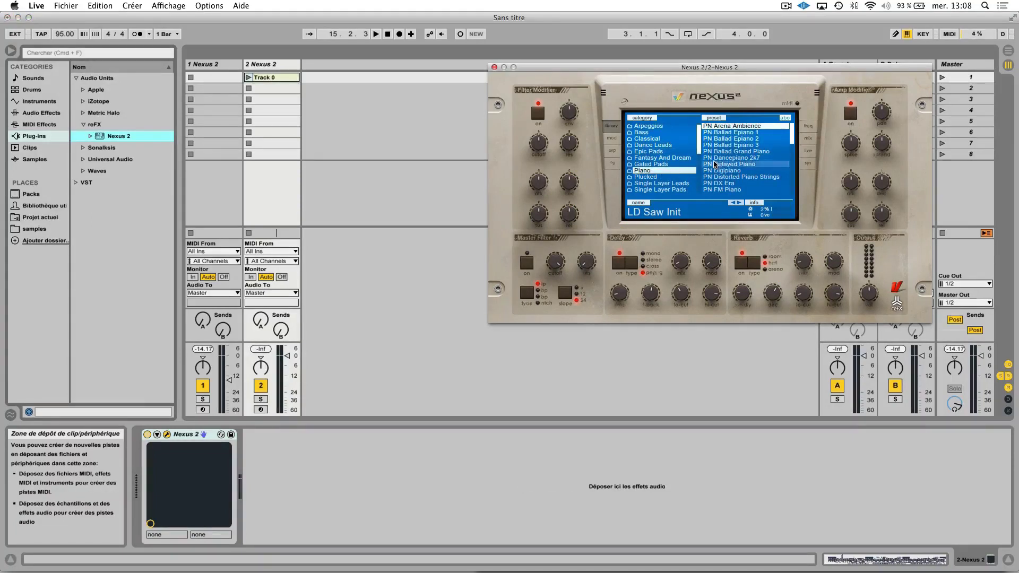
{"action": "left_click", "coordinate": [727, 153]}
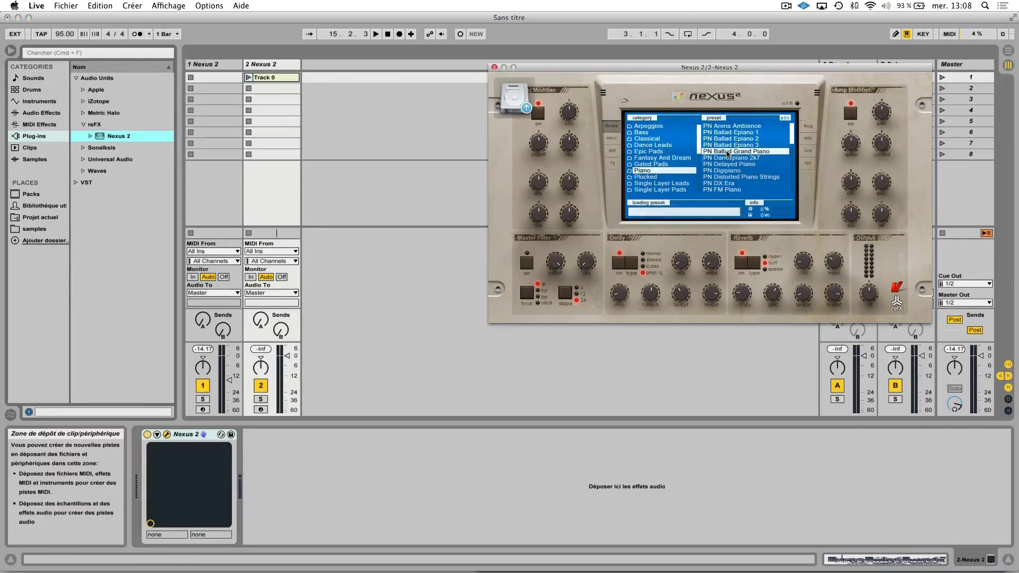
{"action": "left_click", "coordinate": [494, 67]}
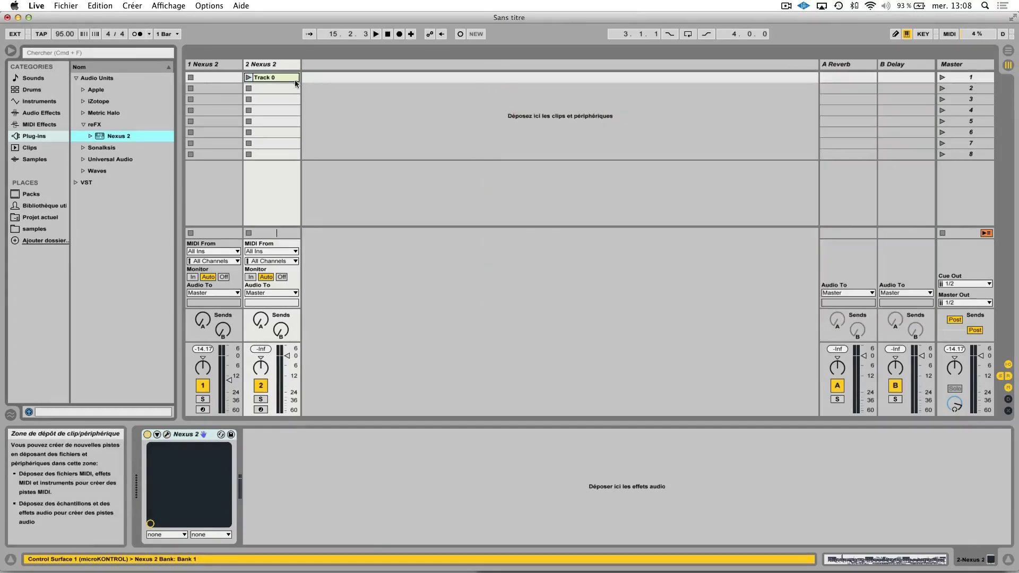
Launch the Track 0 clip, enlarge its note display, and lower the track's volume.
{"action": "left_click", "coordinate": [248, 78]}
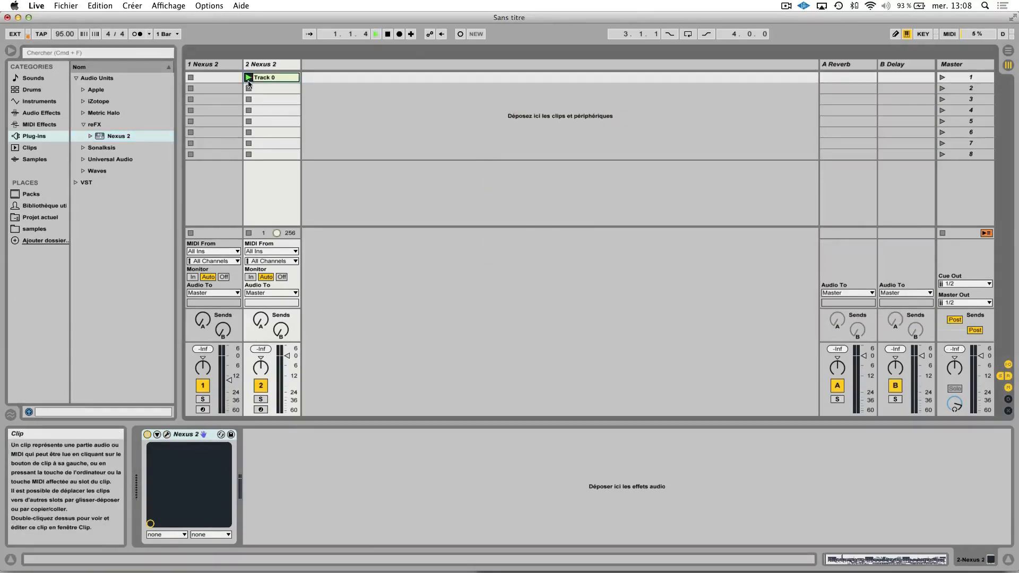
{"action": "double_click", "coordinate": [279, 78]}
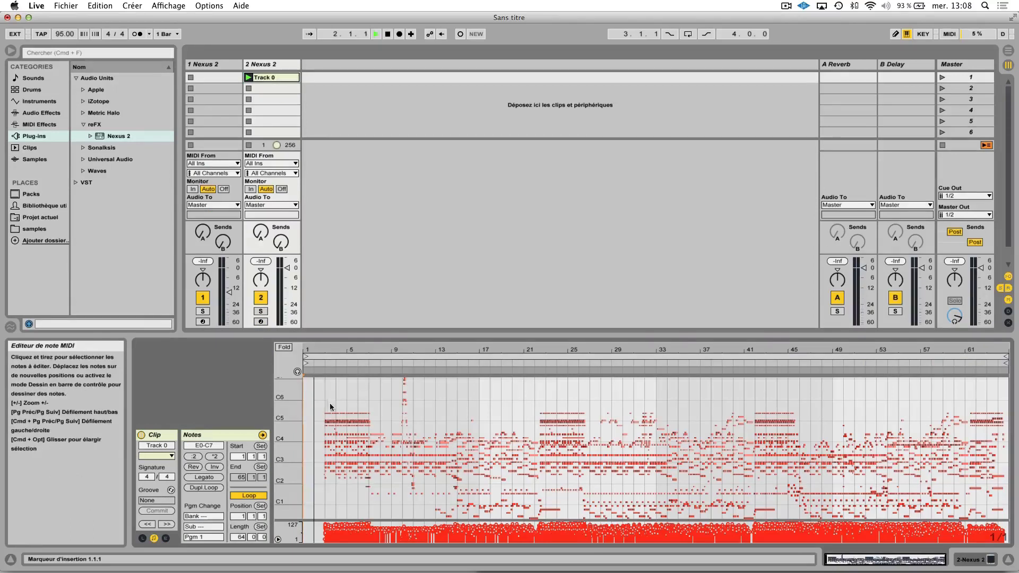
{"action": "left_click_drag", "start_coordinate": [289, 425], "coordinate": [308, 416]}
{"action": "left_click_drag", "start_coordinate": [287, 273], "coordinate": [287, 291]}
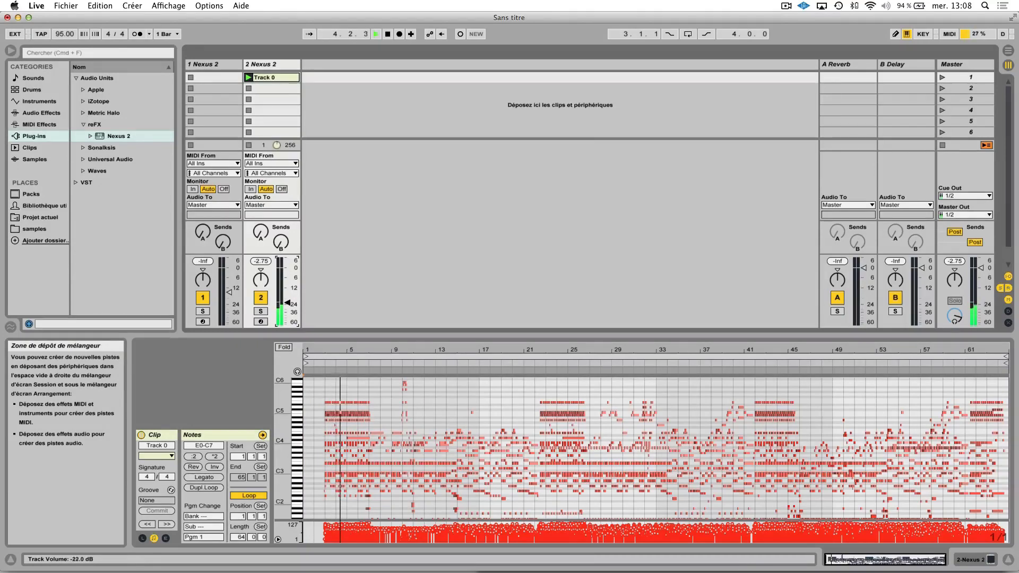
Try removing the F#2 to G4 notes from the Track 0 clip, and replay it.
{"action": "left_click_drag", "start_coordinate": [295, 423], "coordinate": [447, 487]}
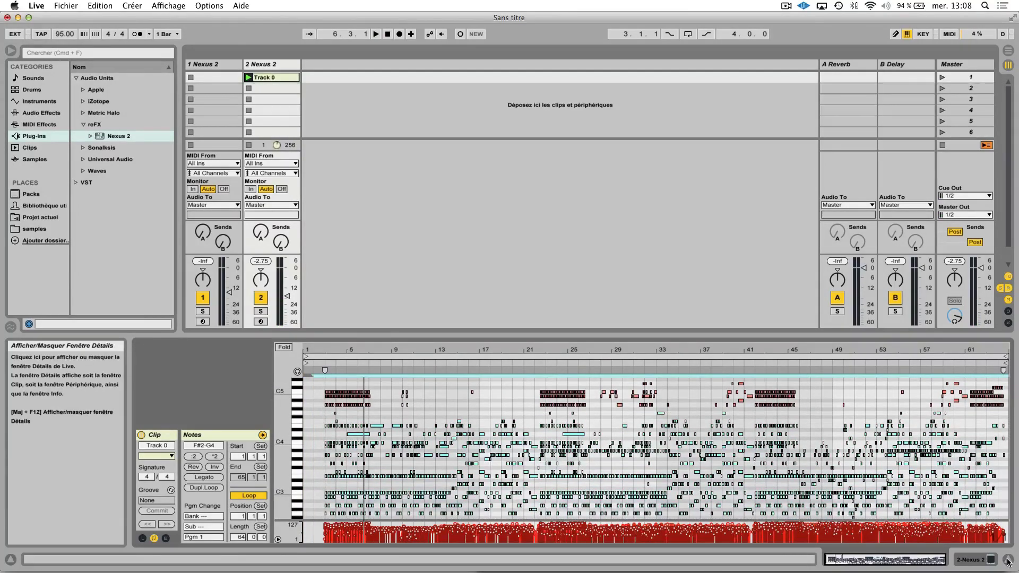
{"action": "left_click", "coordinate": [929, 544]}
{"action": "left_click", "coordinate": [320, 365]}
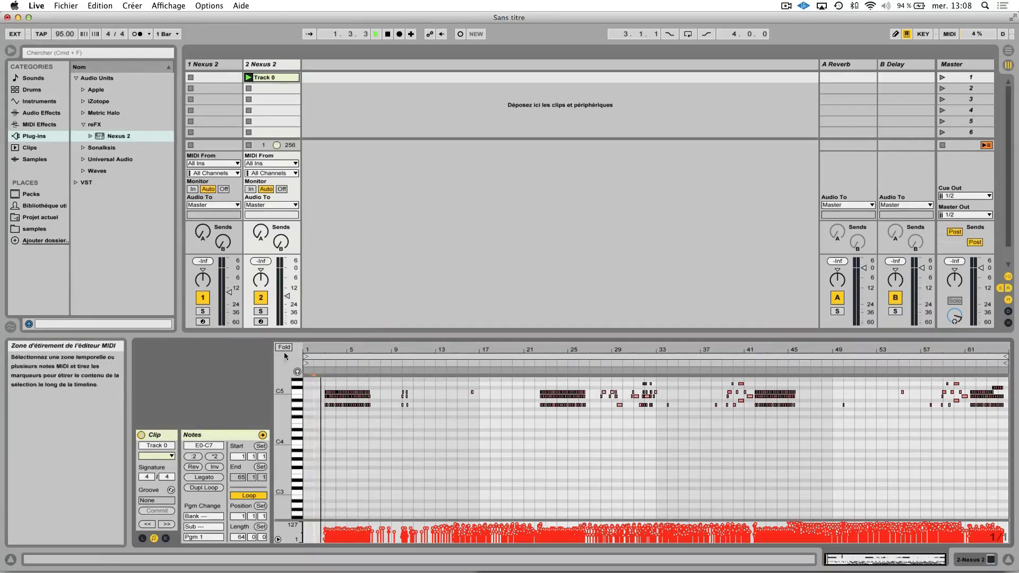
Arm the Track 0 clip's track for recording, adjust its volume during playback, and stop playback.
{"action": "left_click", "coordinate": [260, 322]}
{"action": "mouse_move", "coordinate": [288, 296]}
{"action": "left_mouse_down"}
{"action": "mouse_move", "coordinate": [287, 286]}
{"action": "mouse_move", "coordinate": [287, 296]}
{"action": "left_mouse_up"}
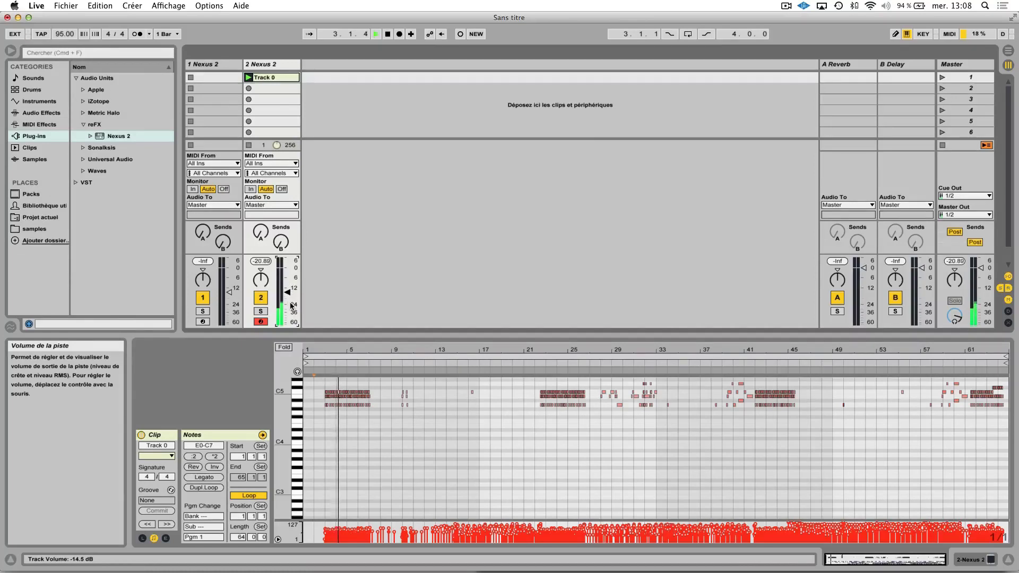
{"action": "key", "text": "space"}
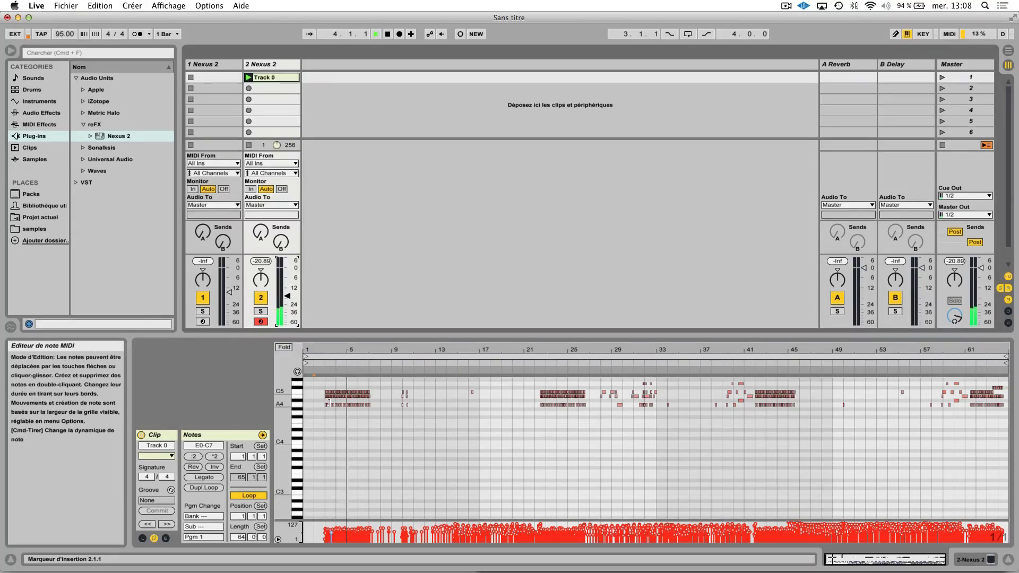
Restore the deleted F#2 to G4 notes, and delete the G4 to E5 notes and the other upper notes, keeping those around C3 and below.
{"action": "key", "text": "super+a"}
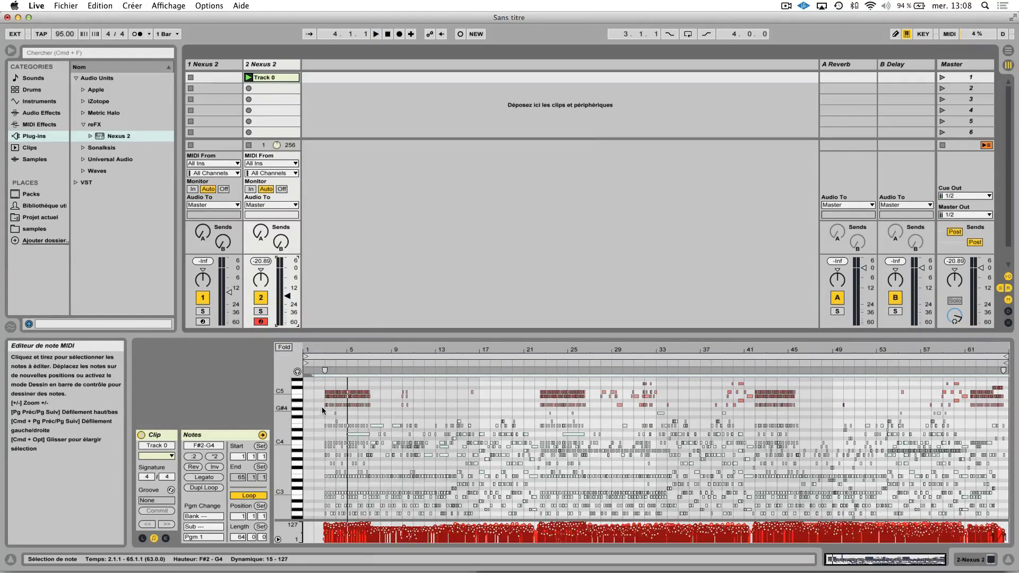
{"action": "left_click_drag", "start_coordinate": [322, 407], "coordinate": [1017, 370]}
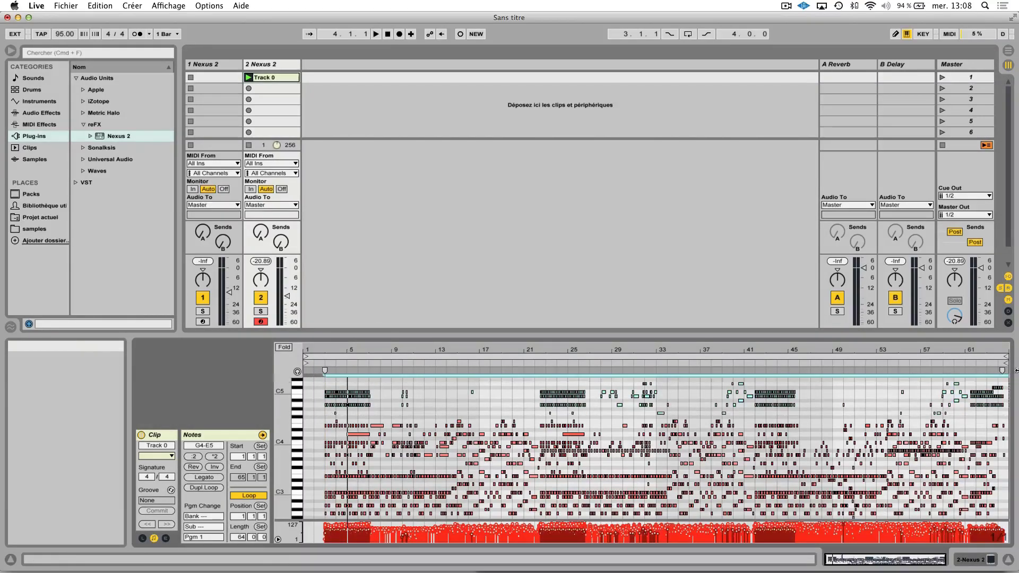
{"action": "key", "text": "Delete"}
{"action": "left_click_drag", "start_coordinate": [297, 451], "coordinate": [1012, 350]}
{"action": "key", "text": "Delete"}
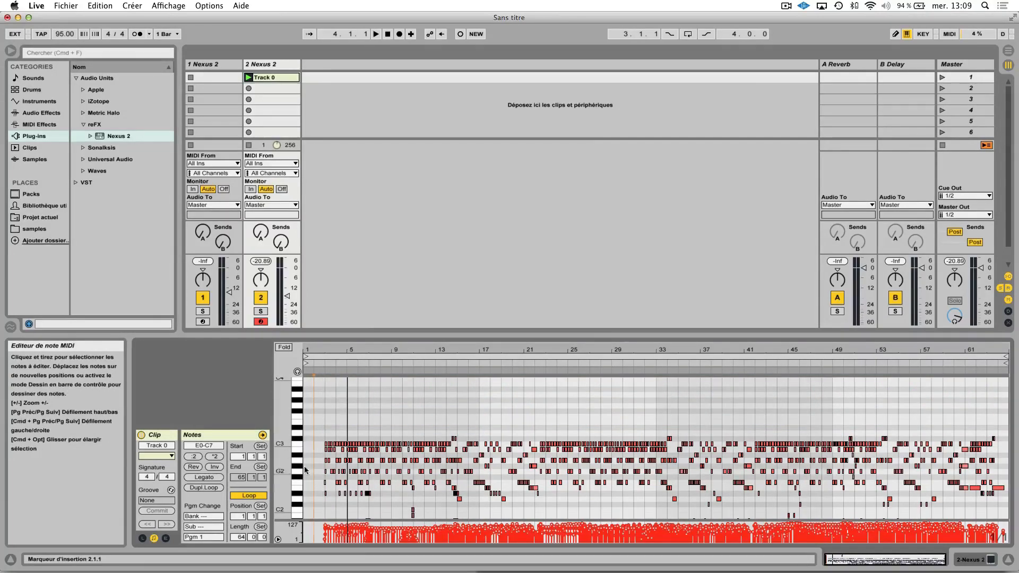
Replay the reduced Track 0 clip from near where its notes begin, stop playback, and delete its track from the set.
{"action": "left_click", "coordinate": [322, 363]}
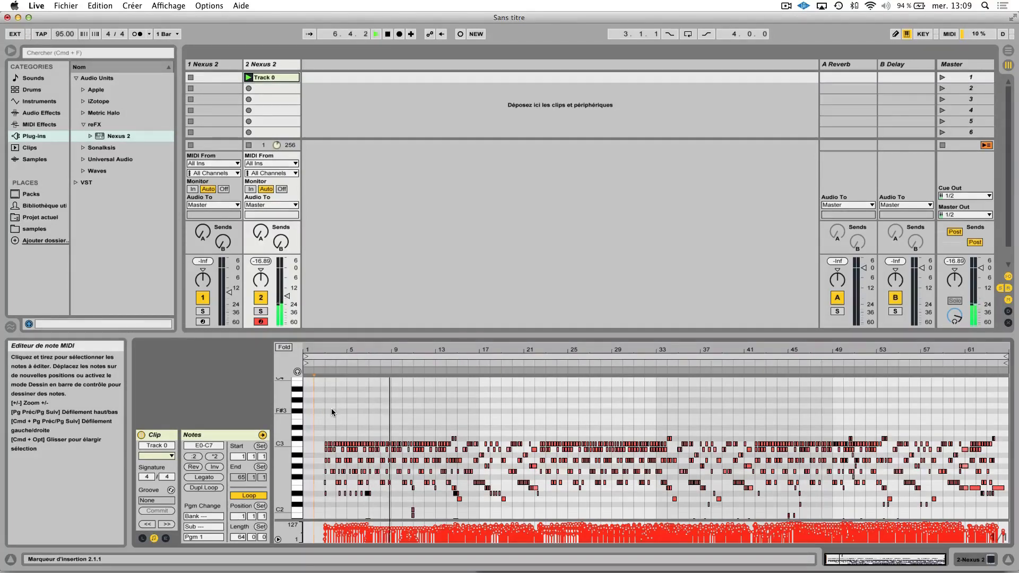
{"action": "key", "text": "space"}
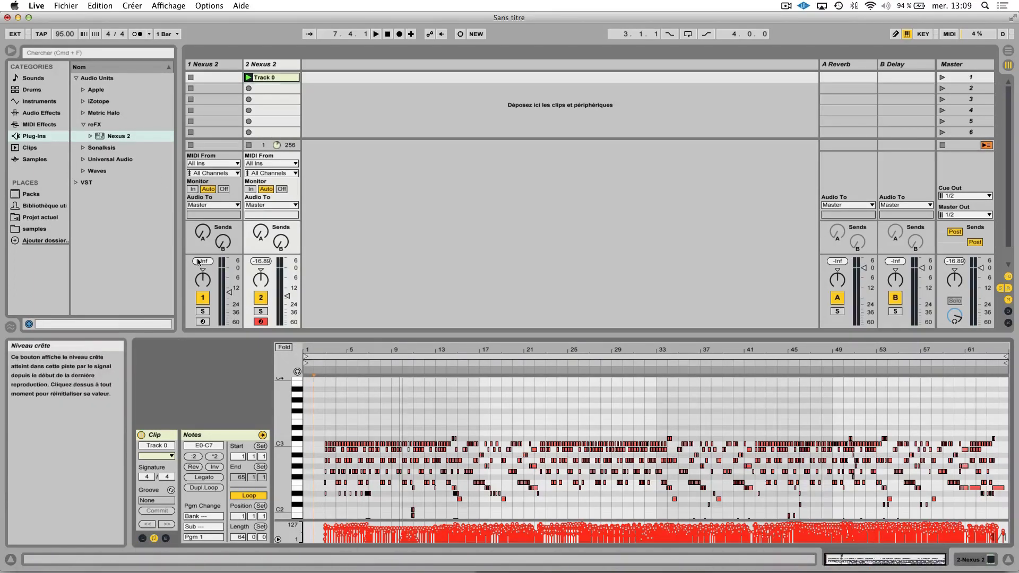
{"action": "left_click", "coordinate": [265, 66]}
{"action": "key", "text": "Delete"}
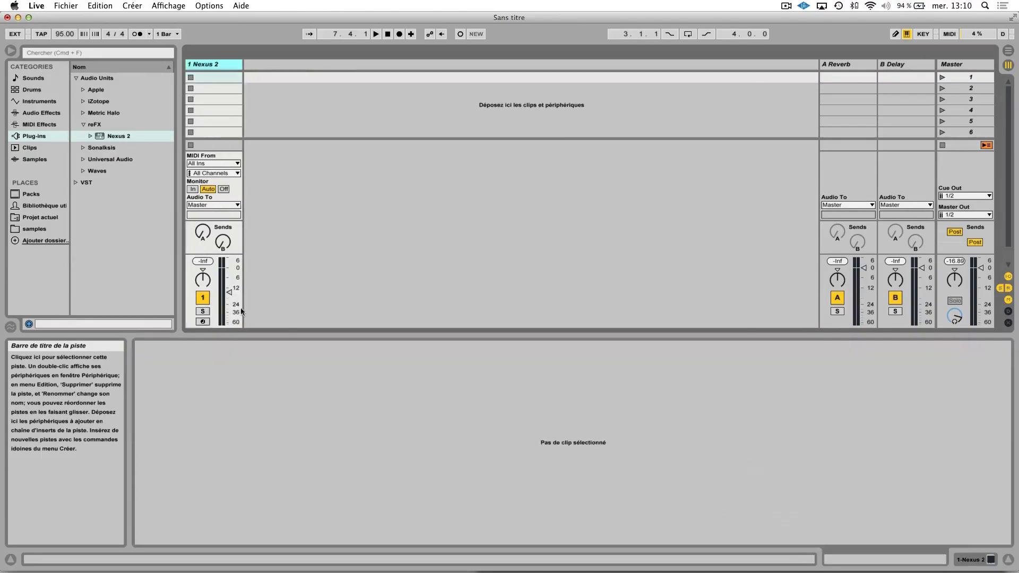
Import the Movie_Themes_-_20th_C..._Fox.mid file from the chansons midi folder onto new MIDI tracks beside the first Nexus 2 track.
{"action": "left_click", "coordinate": [47, 560]}
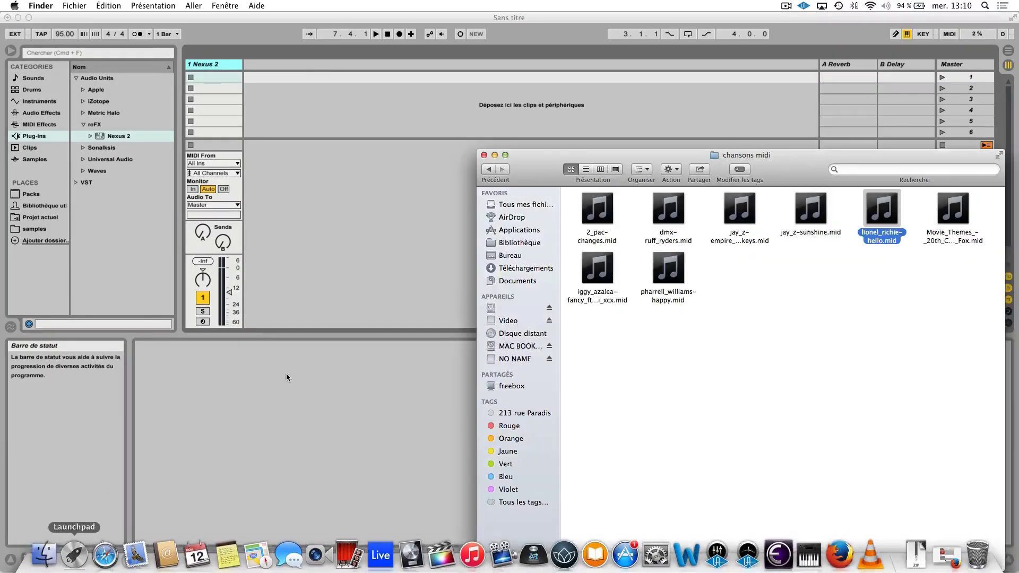
{"action": "left_click_drag", "start_coordinate": [953, 210], "coordinate": [260, 80]}
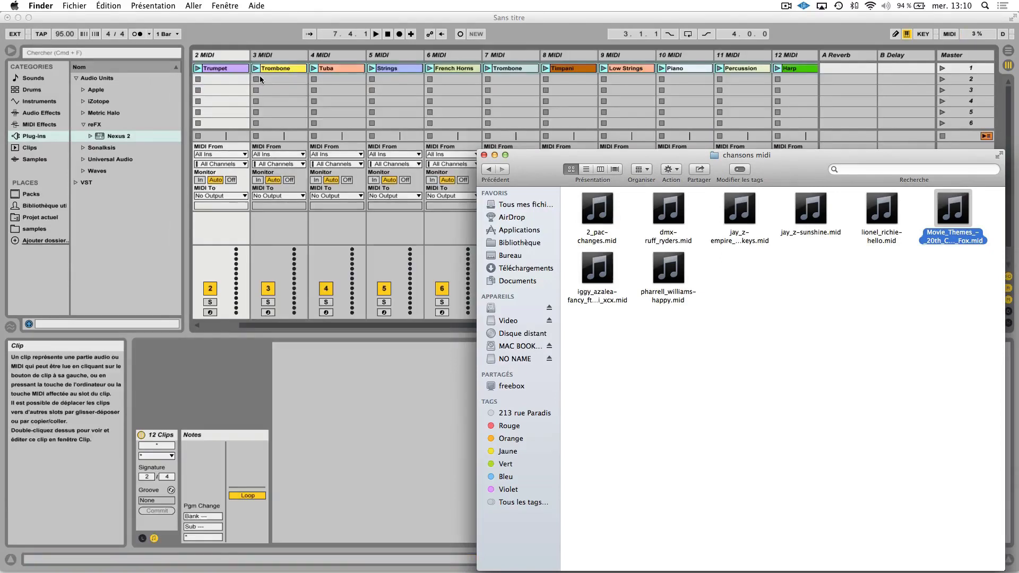
{"action": "key", "text": "space"}
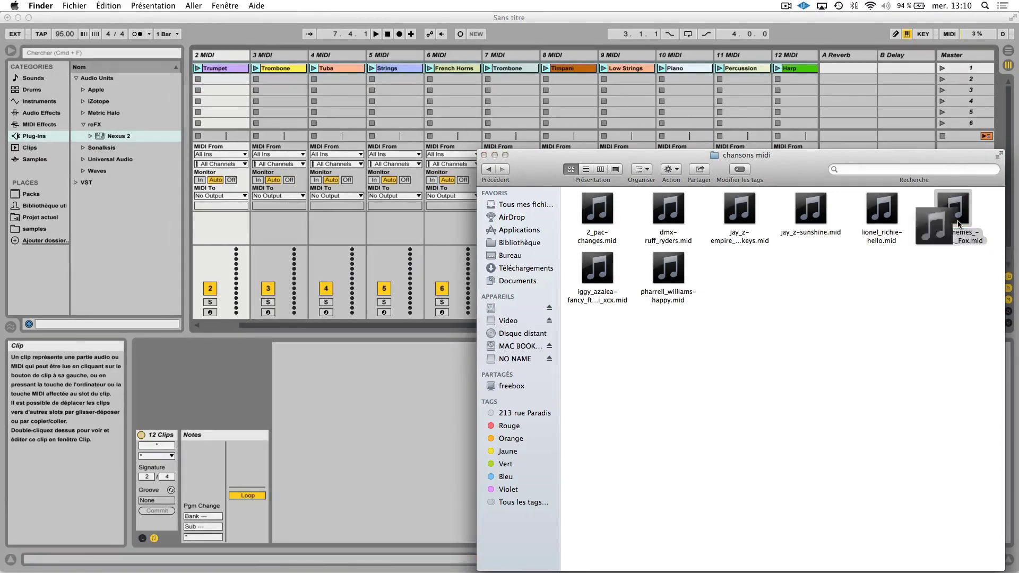
{"action": "key", "text": "space"}
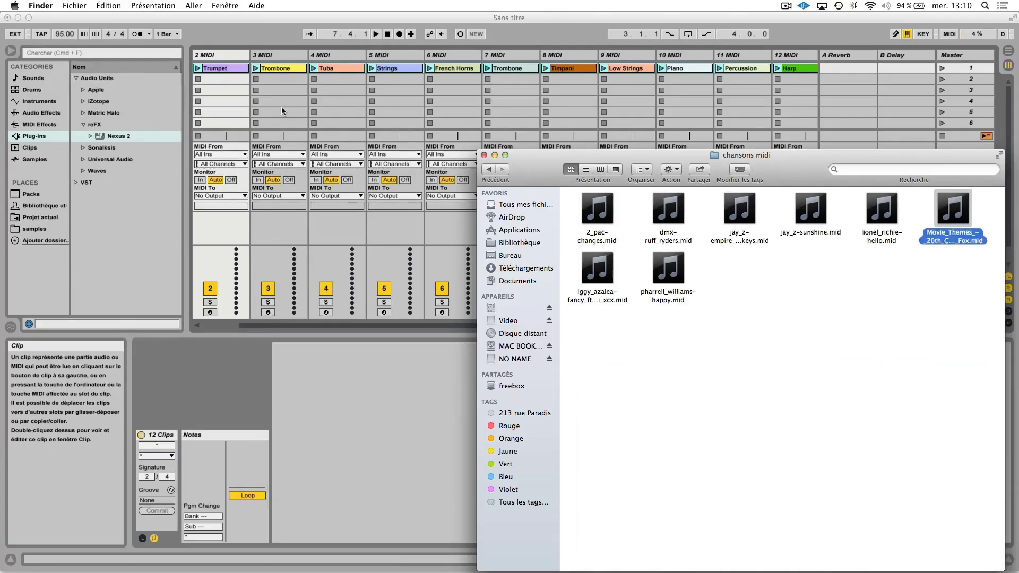
{"action": "left_click", "coordinate": [124, 126]}
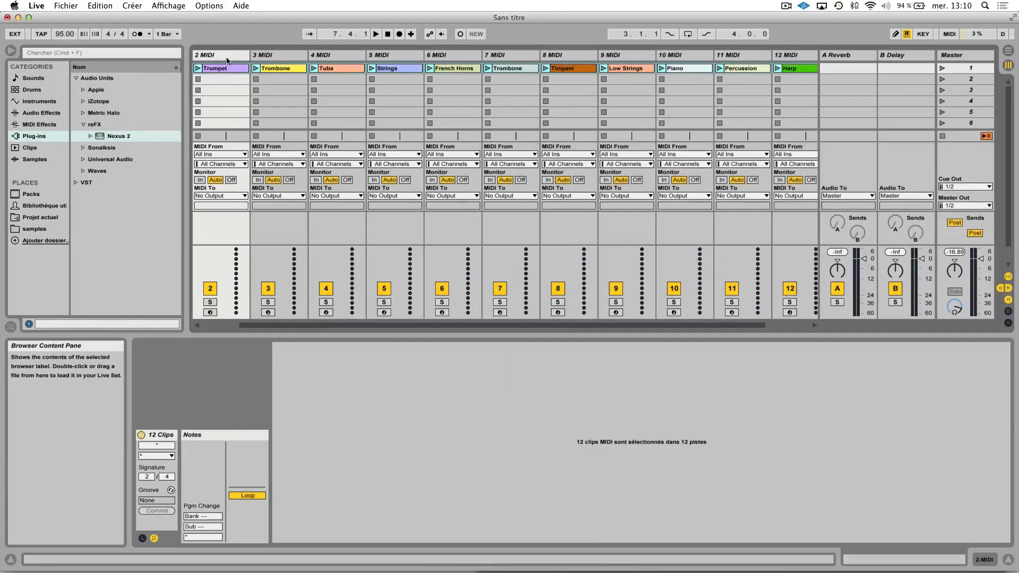
Load Nexus 2 on the Trumpet track, launch its clip, and lower the track volume to about -12.4 dB.
{"action": "left_click_drag", "start_coordinate": [96, 137], "coordinate": [218, 69]}
{"action": "left_click_drag", "start_coordinate": [280, 68], "coordinate": [280, 69]}
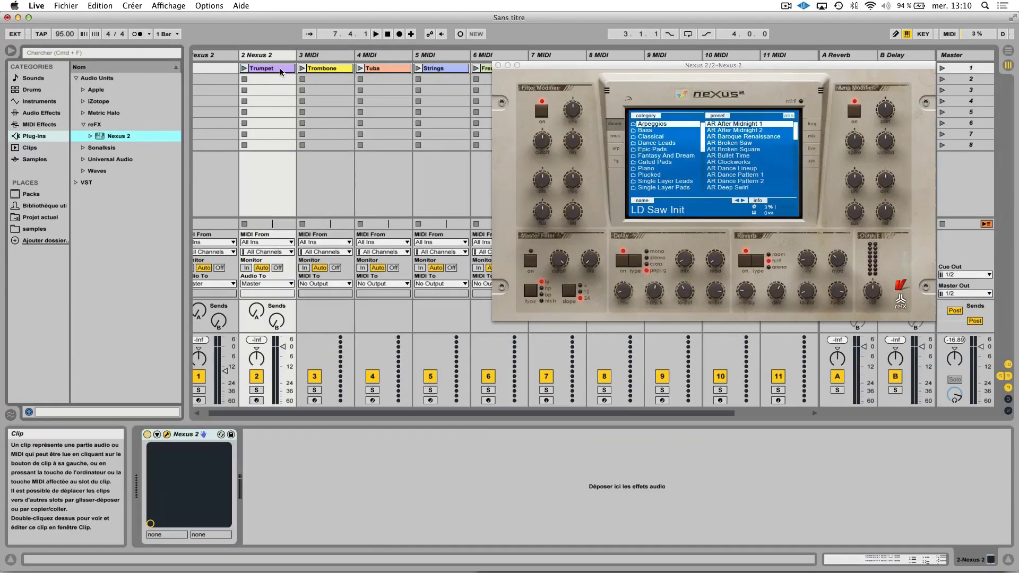
{"action": "left_click", "coordinate": [245, 69]}
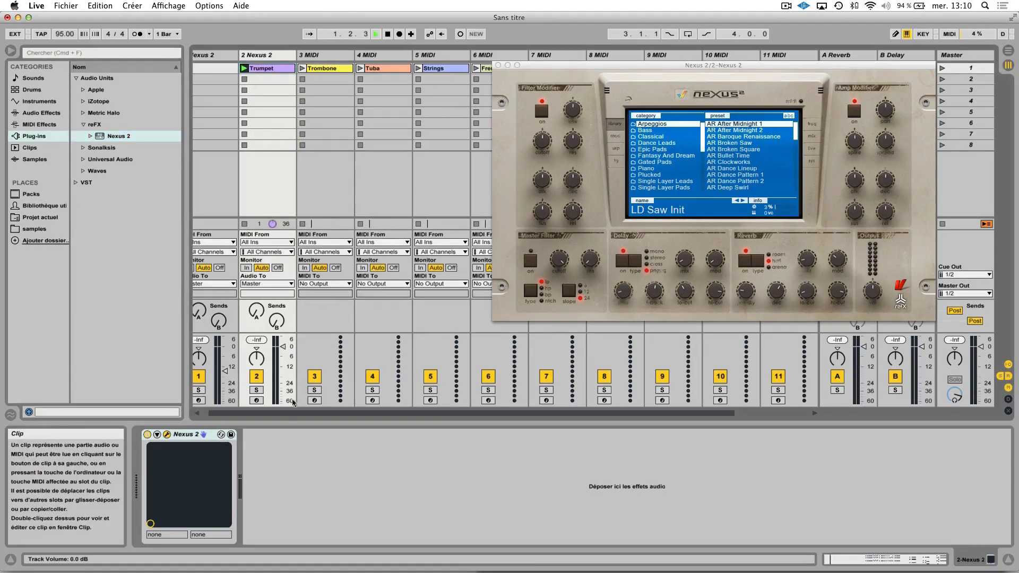
{"action": "left_click_drag", "start_coordinate": [284, 348], "coordinate": [284, 366]}
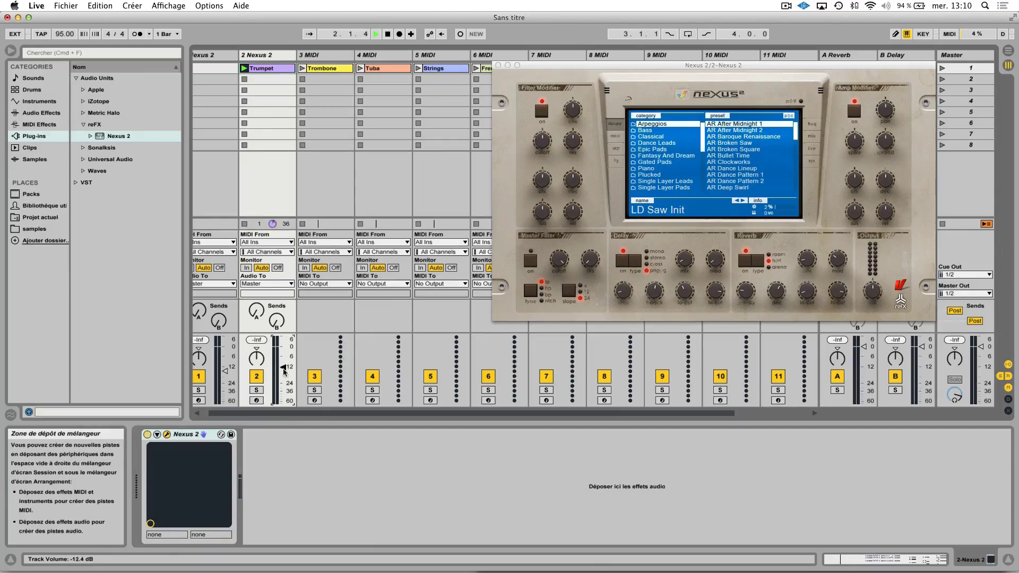
Load Nexus 2 on the Strings track at a reduced volume, and try out the Trumpet track's Delay send.
{"action": "left_click_drag", "start_coordinate": [118, 136], "coordinate": [353, 108]}
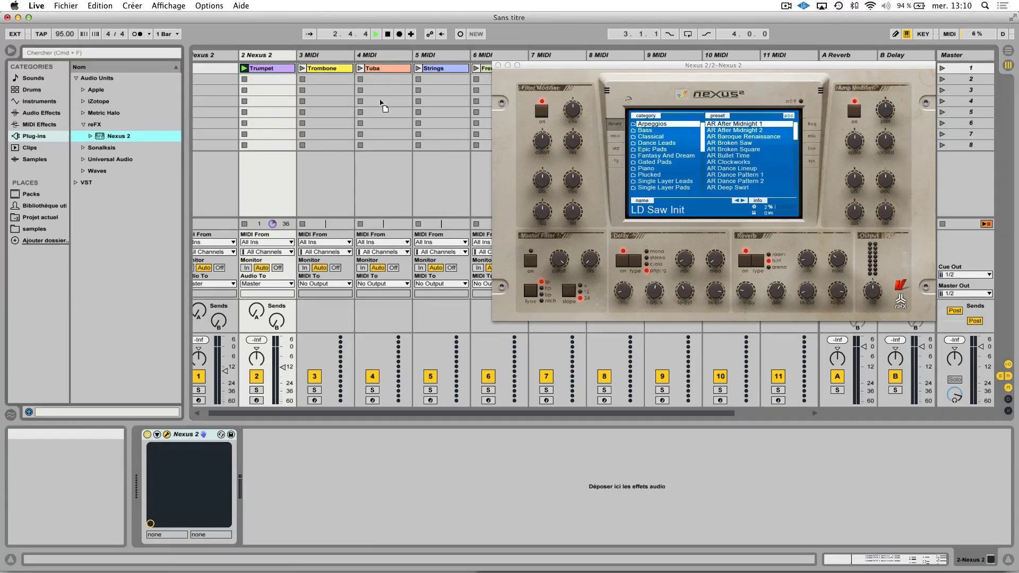
{"action": "left_click_drag", "start_coordinate": [437, 69], "coordinate": [438, 70]}
{"action": "left_click_drag", "start_coordinate": [457, 346], "coordinate": [458, 375]}
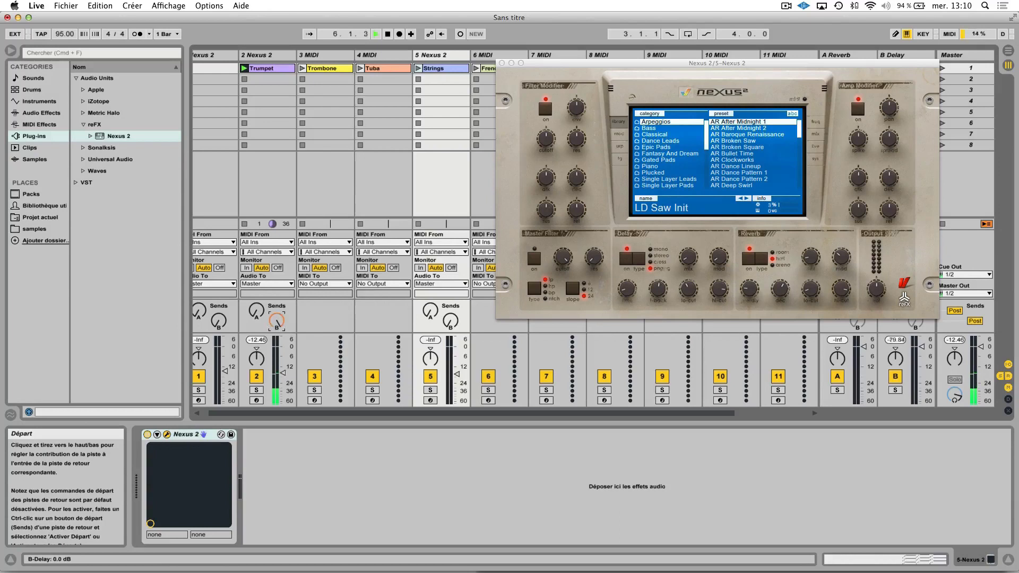
{"action": "left_click_drag", "start_coordinate": [276, 321], "coordinate": [276, 340]}
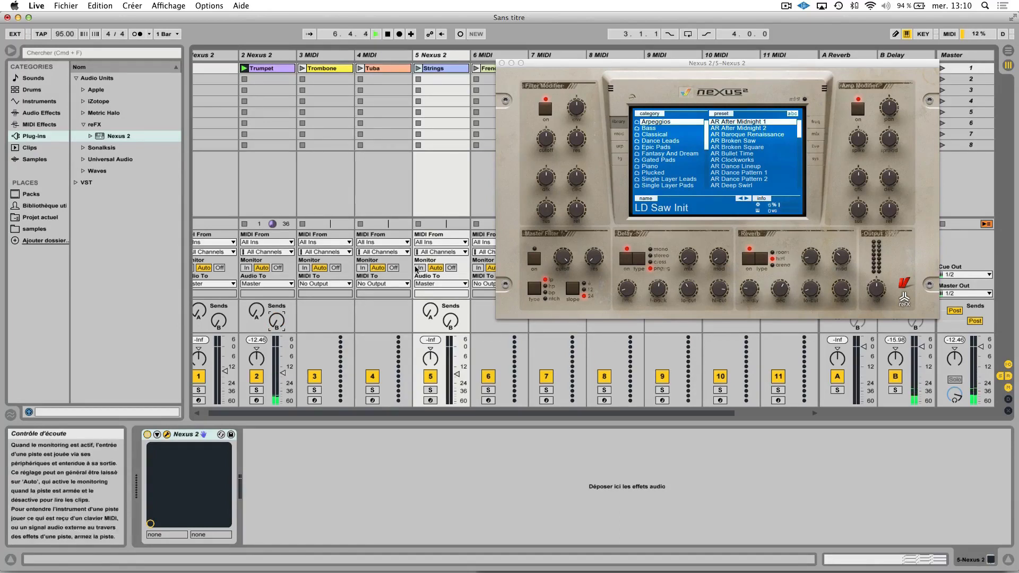
Launch the Strings clip and give its Nexus 2 the ST 70s Vinyl Strings 3 preset from the Classical category.
{"action": "left_click", "coordinate": [418, 68]}
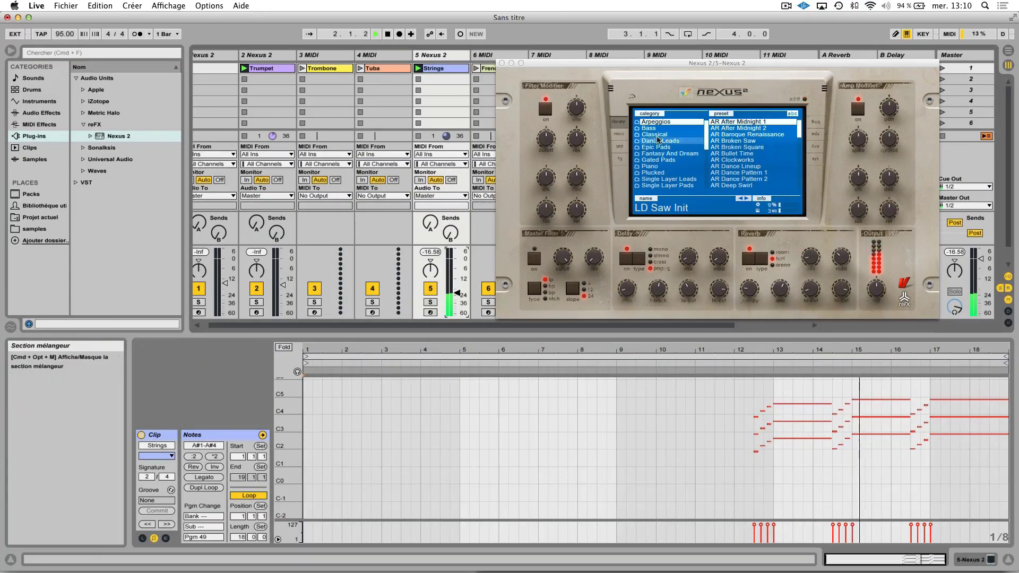
{"action": "left_click", "coordinate": [670, 135]}
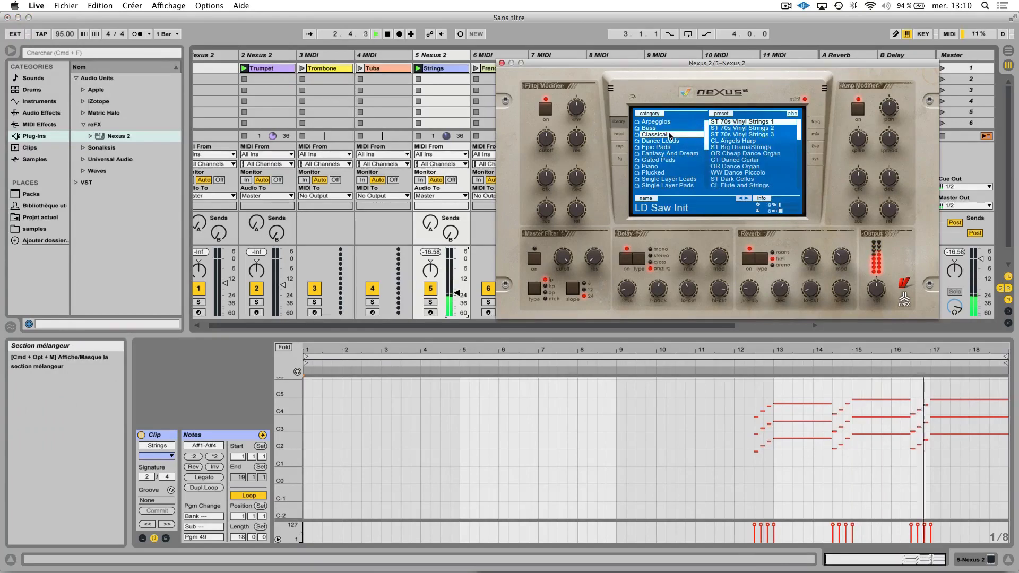
{"action": "left_click", "coordinate": [722, 134]}
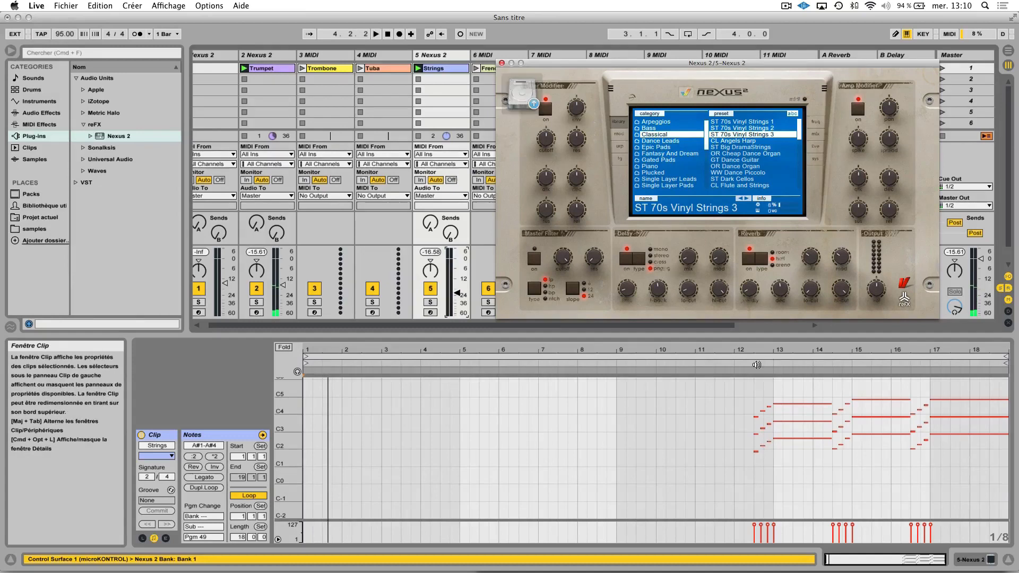
Play the Strings clip from about bar 12, fold its editor to show only the used notes, and stop playback.
{"action": "left_click", "coordinate": [757, 365]}
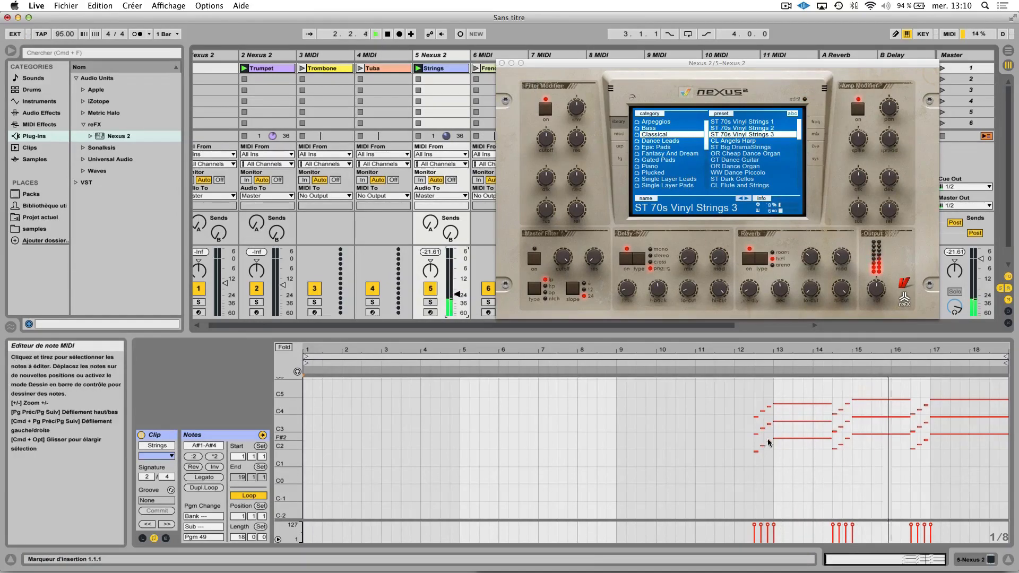
{"action": "left_click", "coordinate": [287, 349]}
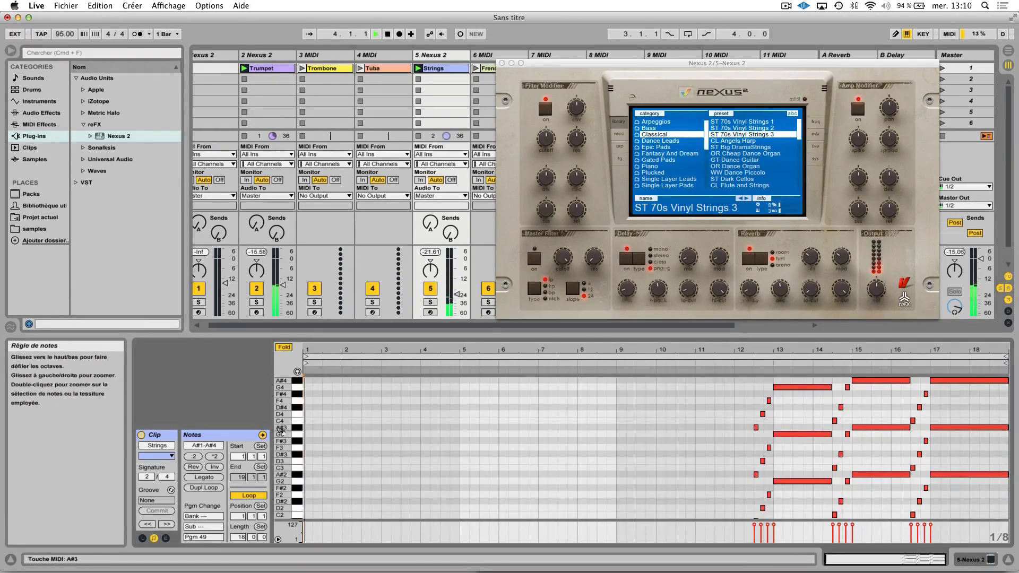
{"action": "key", "text": "space"}
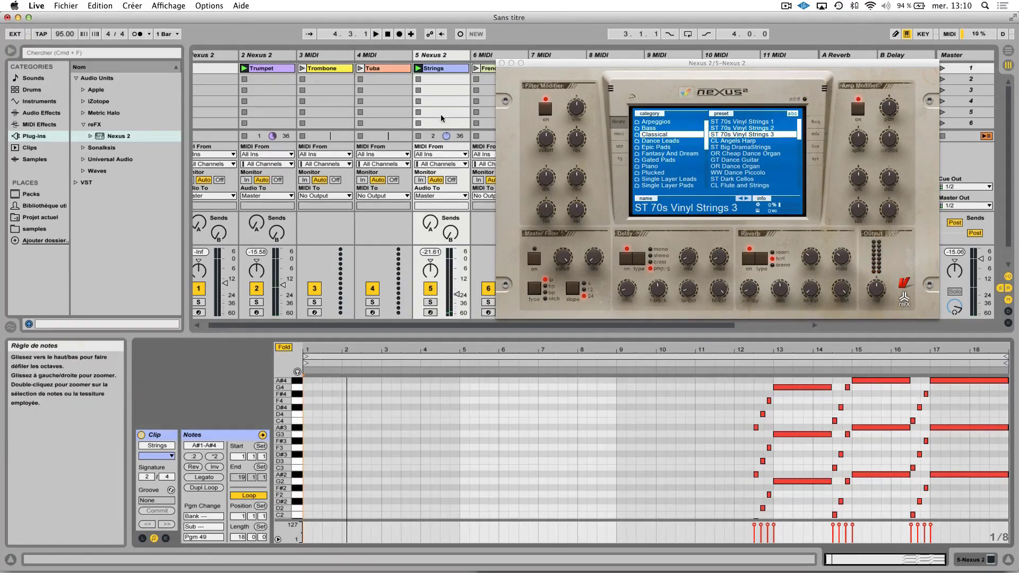
Close the Strings track's Nexus 2 window and quit Ableton Live.
{"action": "left_click", "coordinate": [502, 63]}
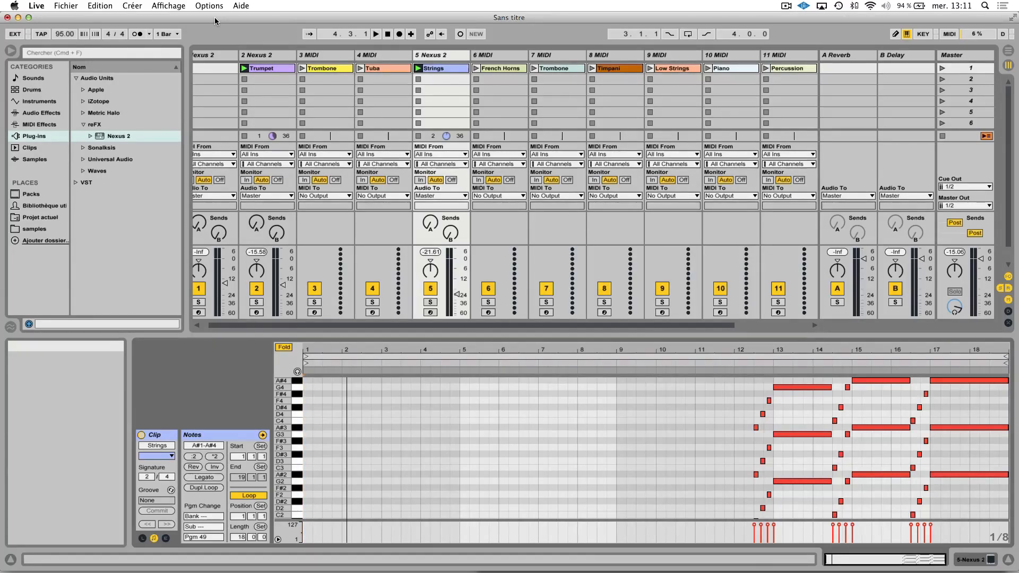
{"action": "key", "text": "super+q"}
{"action": "left_click", "coordinate": [412, 307]}
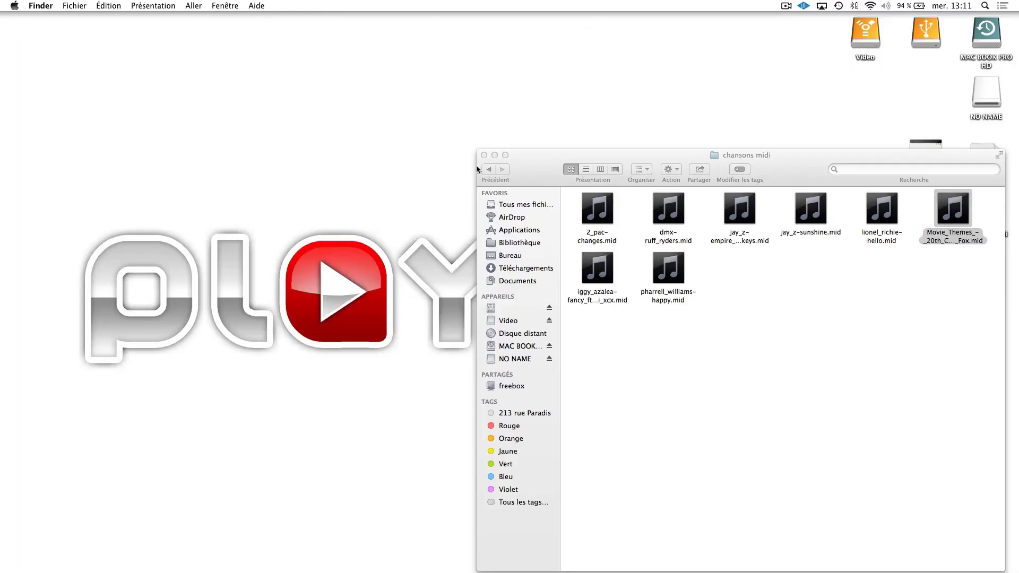
Move the chansons midi folder window nearer the centre, and preview jay_z-empire_state_of_mind_feat_alicia_keys.mid to check its file size.
{"action": "left_click", "coordinate": [680, 283]}
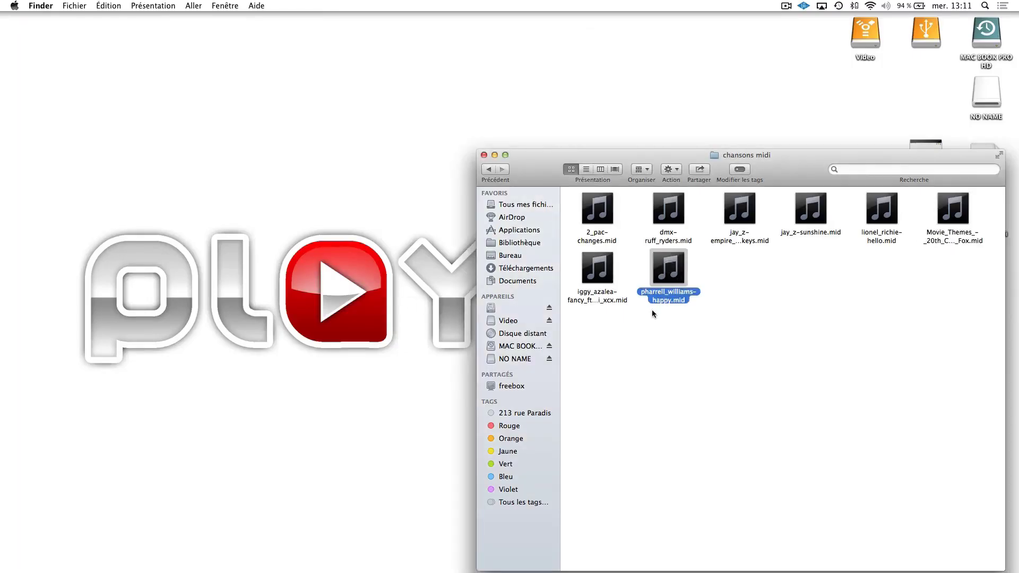
{"action": "left_click", "coordinate": [733, 221]}
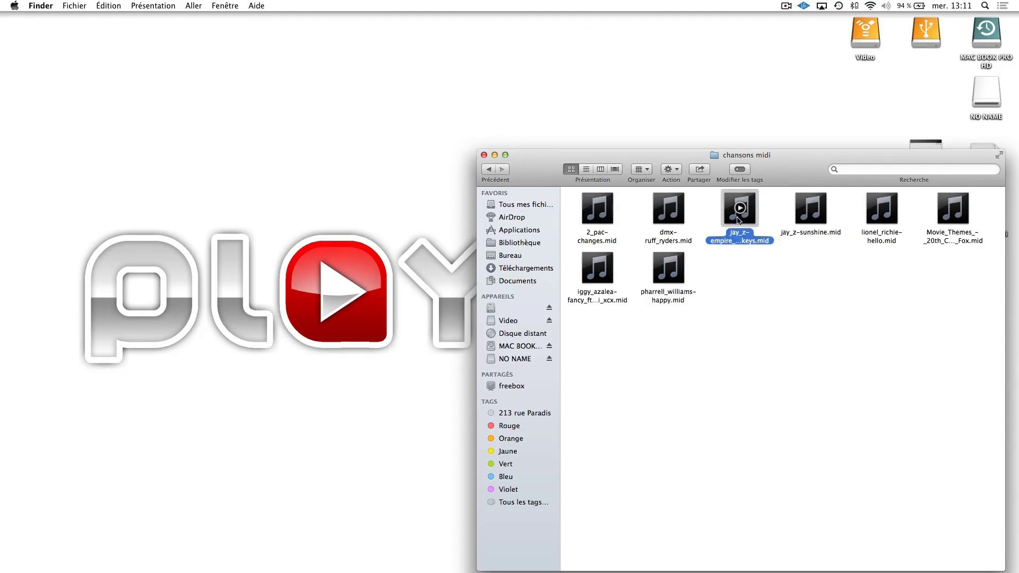
{"action": "left_click_drag", "start_coordinate": [714, 162], "coordinate": [460, 80]}
{"action": "key", "text": "space"}
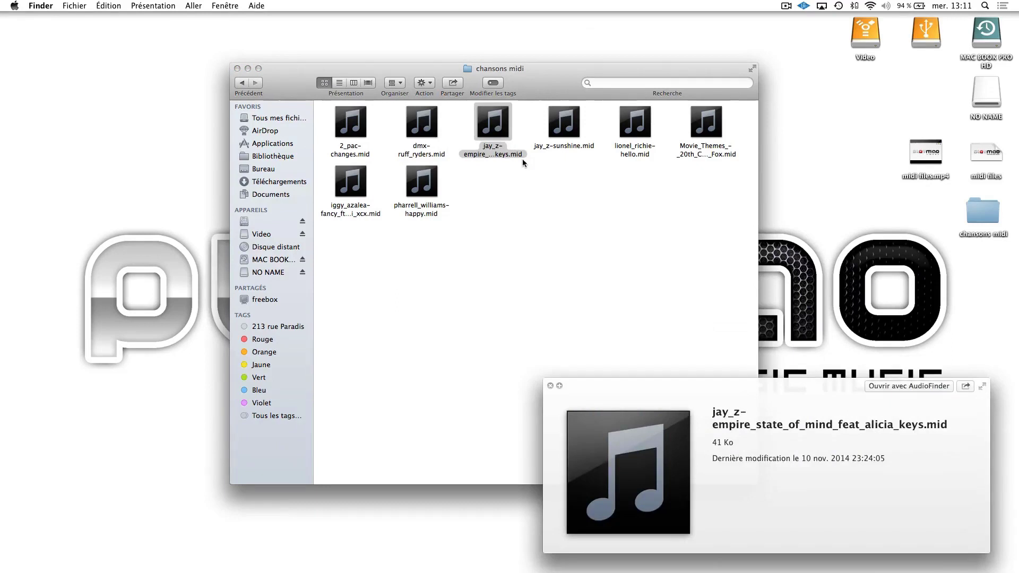
{"action": "key", "text": "space"}
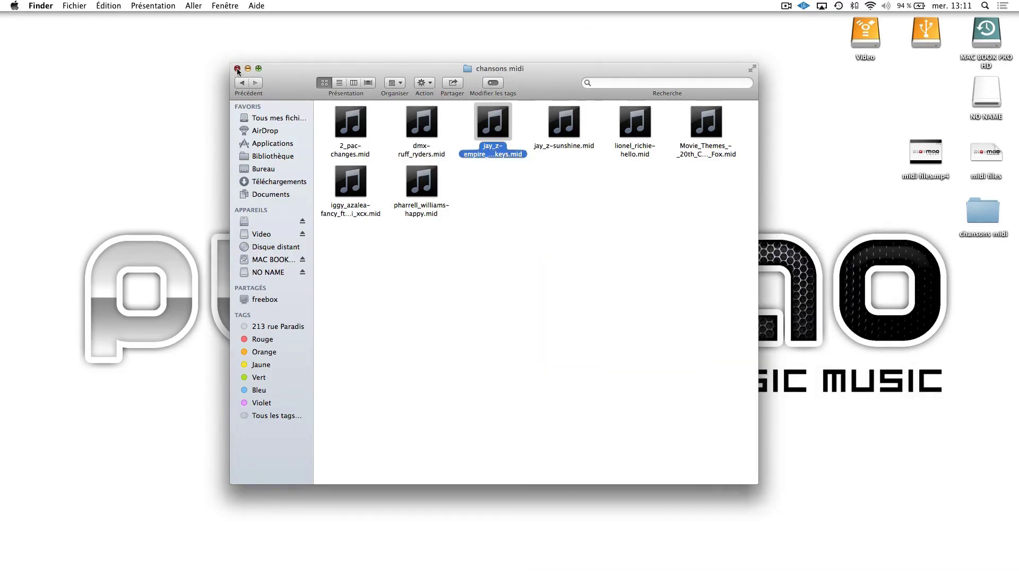